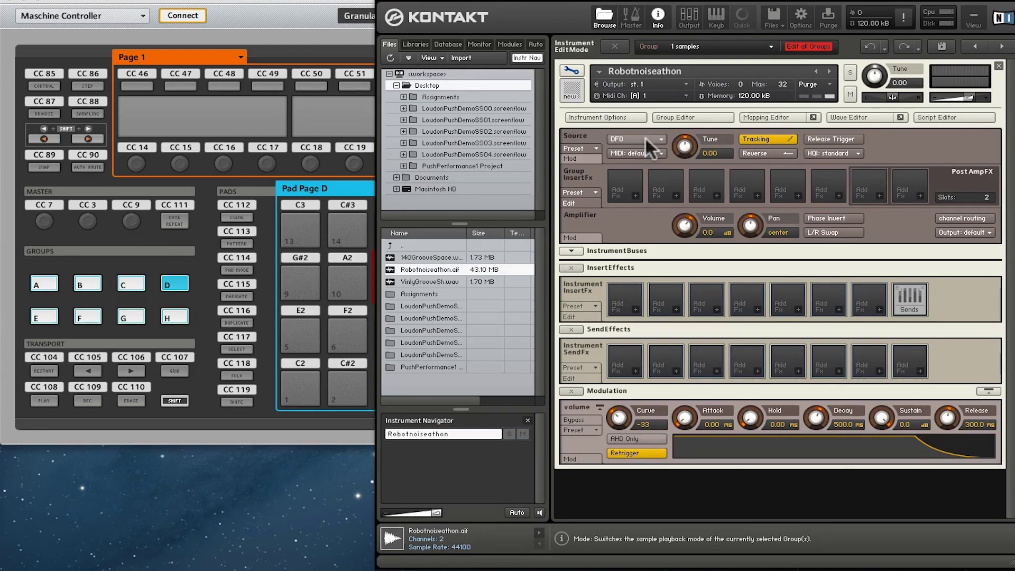
# Step: Switch the Robotnoiseathon group's source mode to tone machine and select pad page A on the controller
pyautogui.click(644, 137)
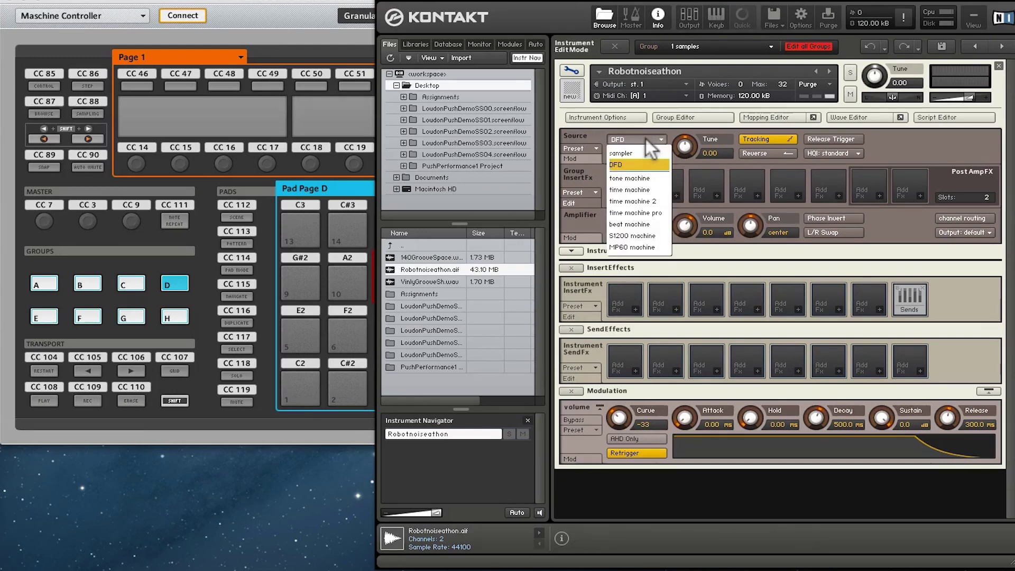
pyautogui.click(643, 174)
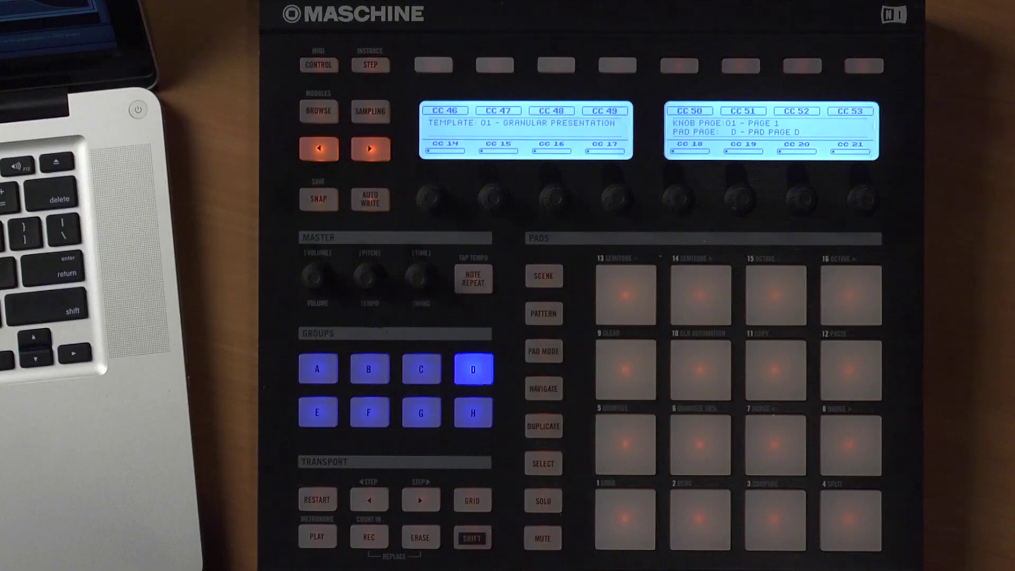
pyautogui.click(318, 369)
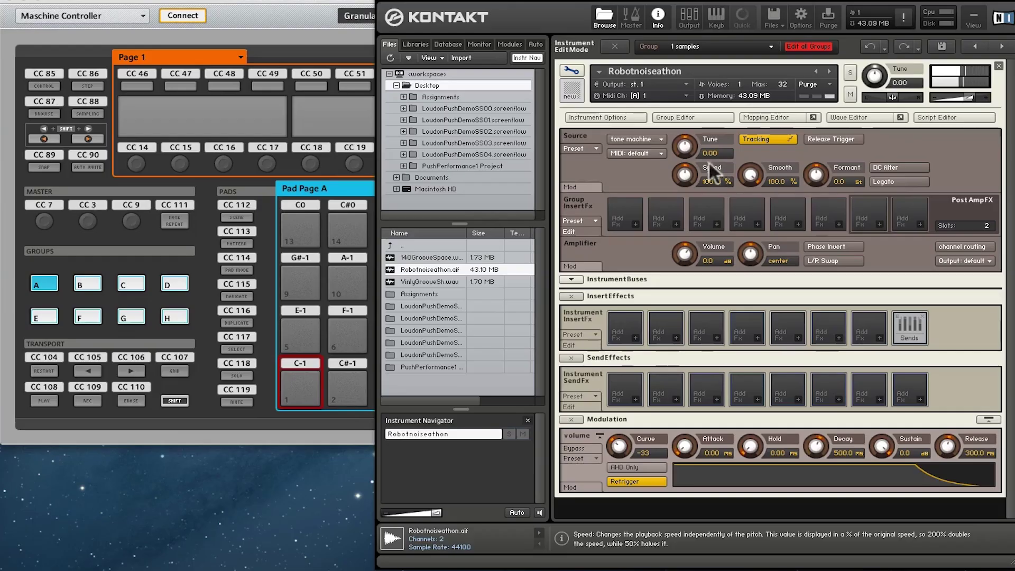
# Step: Lower the source module's Tune to -30.00 semitones and set its Speed to 16.7%
pyautogui.moveTo(688, 147); pyautogui.dragTo(683, 215)
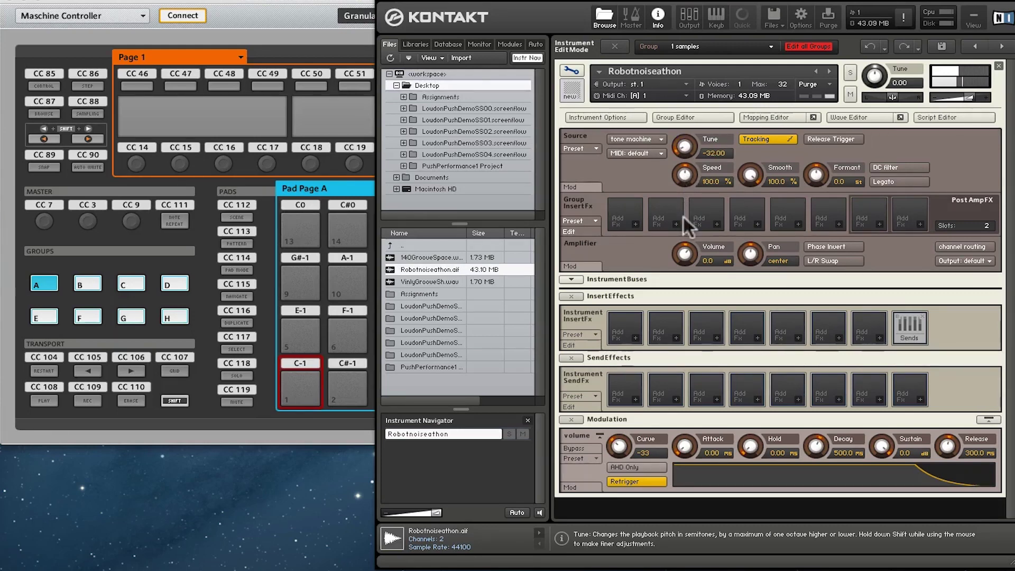
pyautogui.moveTo(687, 175); pyautogui.dragTo(680, 254)
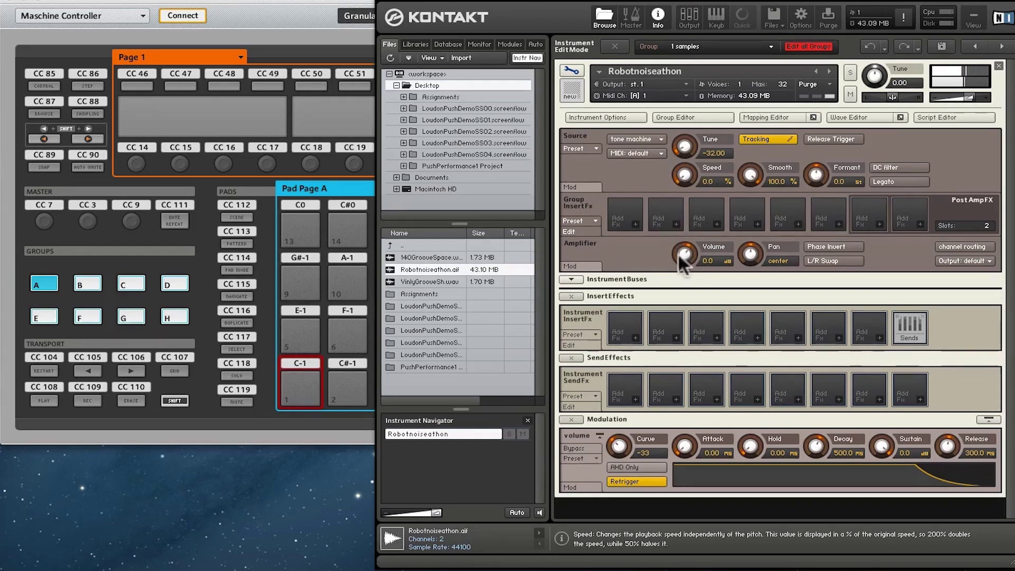
pyautogui.moveTo(685, 141); pyautogui.dragTo(687, 144)
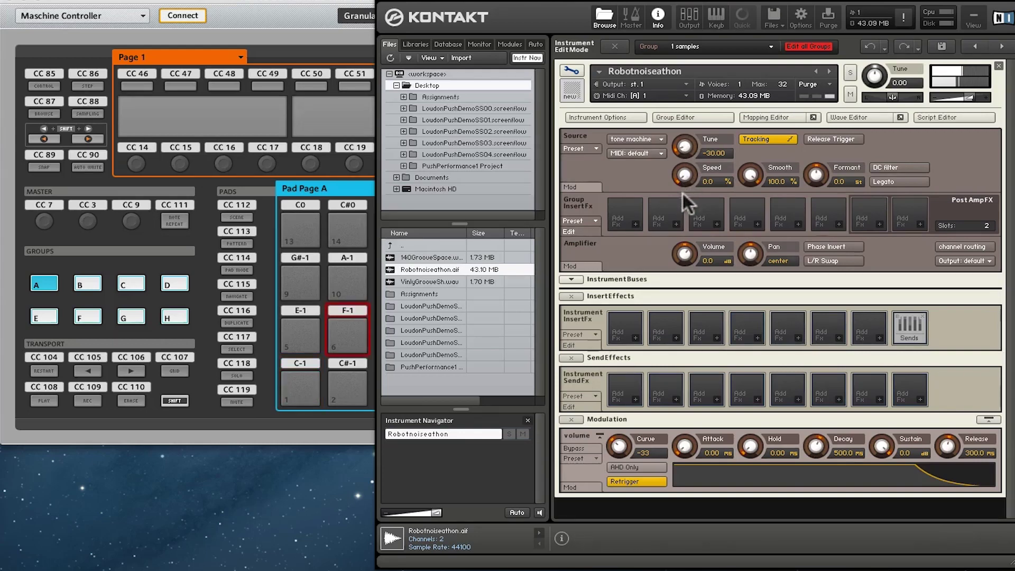
pyautogui.moveTo(687, 178); pyautogui.dragTo(688, 157)
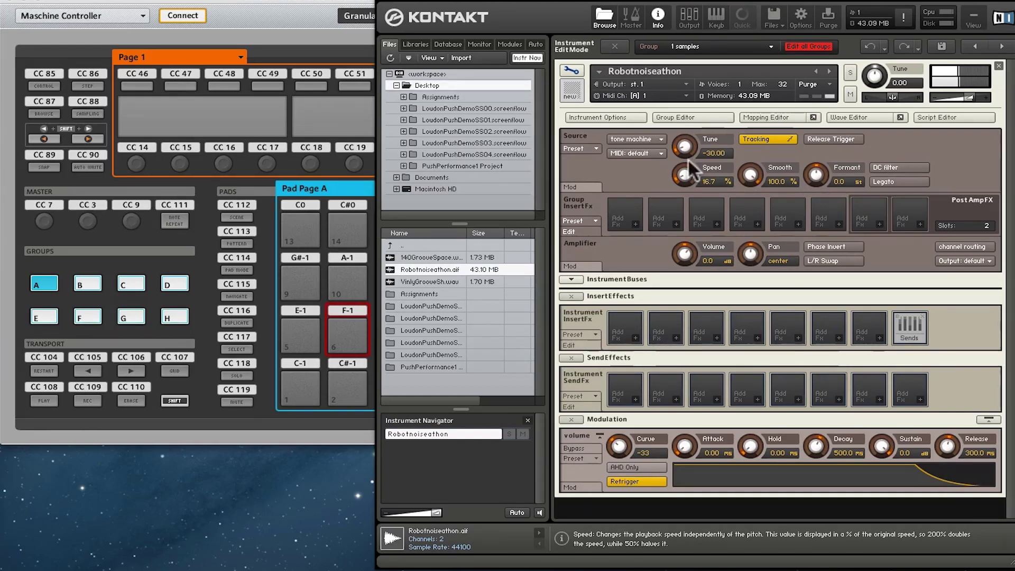
# Step: Raise the source Tune to -15.00 semitones and lower the Formant to -7.8 st
pyautogui.moveTo(686, 150); pyautogui.dragTo(687, 109)
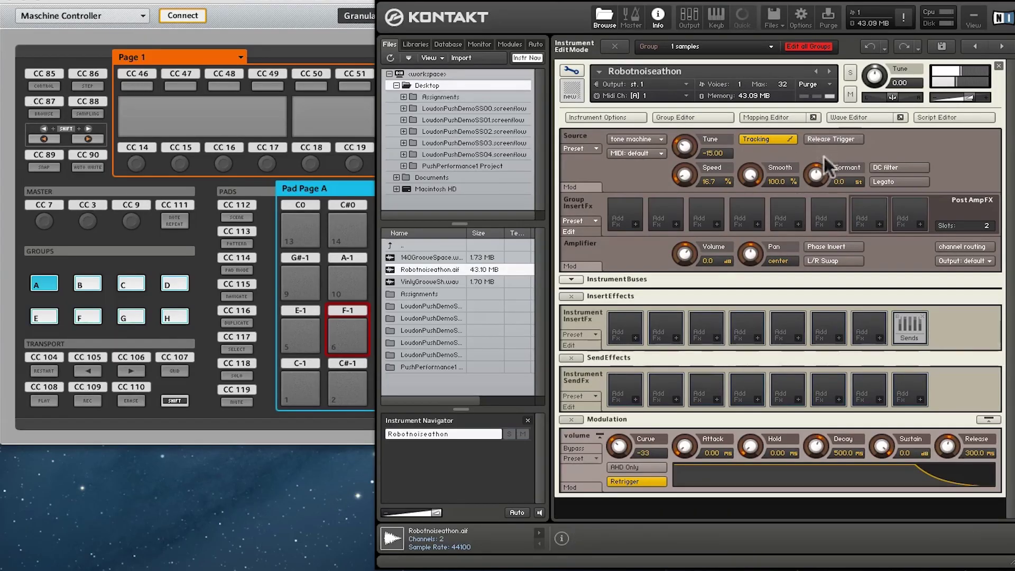
pyautogui.moveTo(816, 177); pyautogui.dragTo(813, 226)
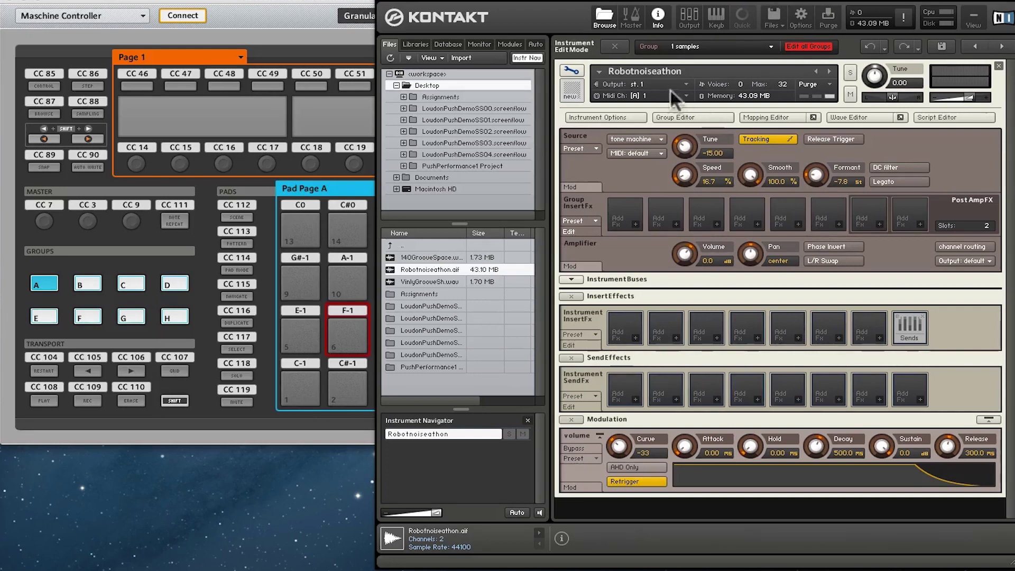
# Step: Assign controller knob CC 14 to the source Tune by MIDI learn and set that modulator's intensity to maximum
pyautogui.rightClick(684, 149)
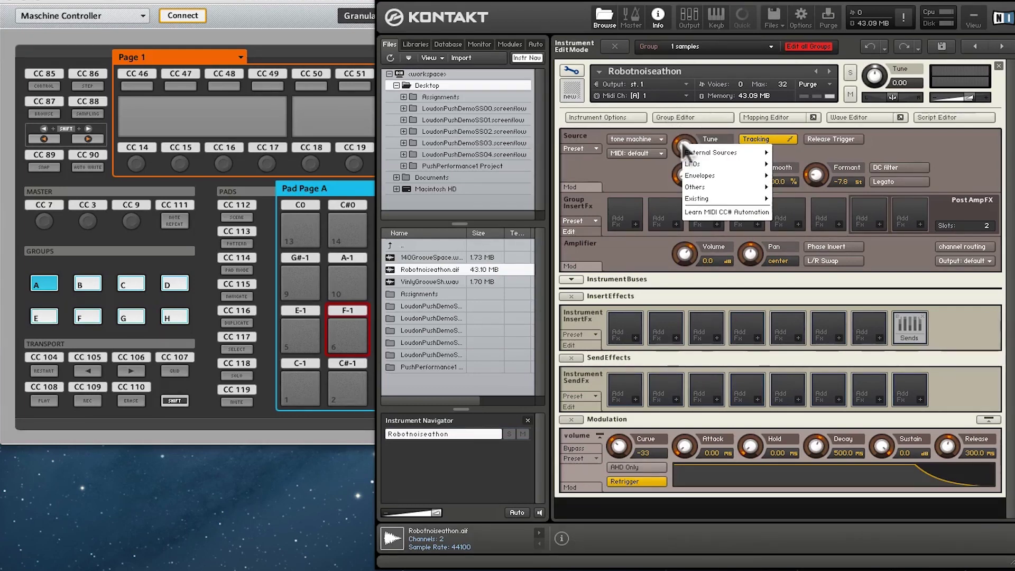
pyautogui.moveTo(701, 152)
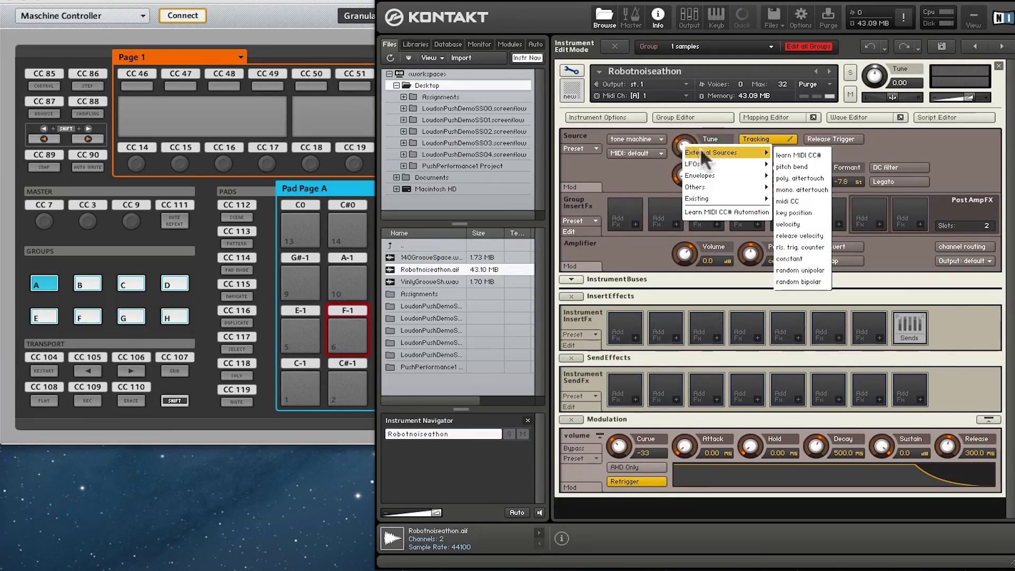
pyautogui.click(824, 155)
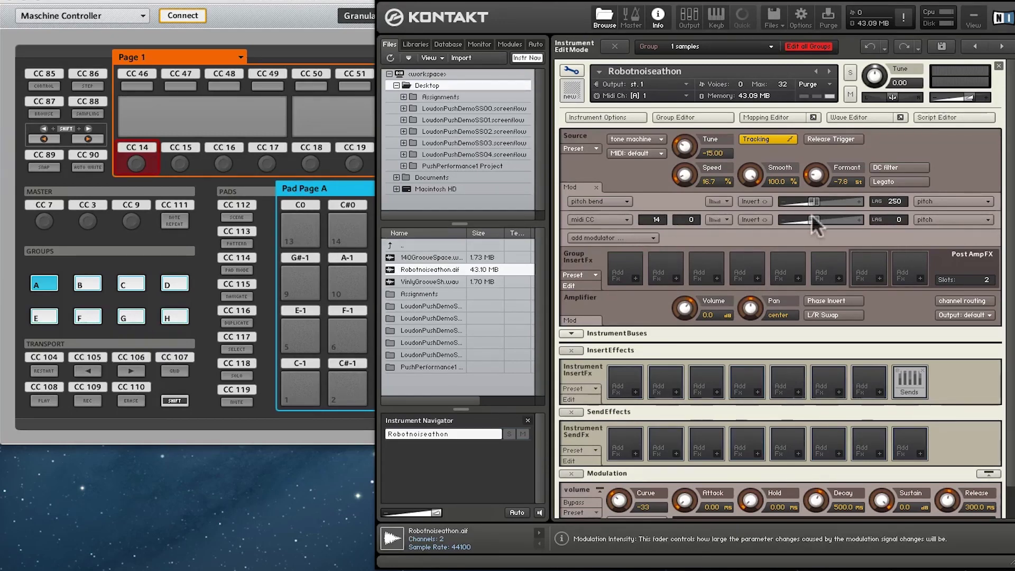
pyautogui.moveTo(813, 217); pyautogui.dragTo(899, 219)
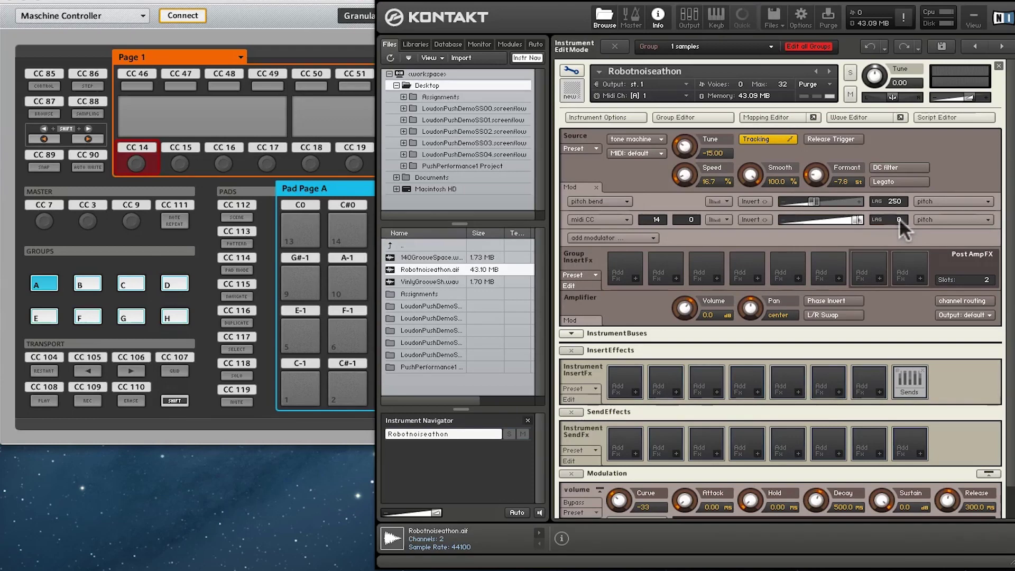
# Step: Add a second learned CC 14 modulator to the source Tune and set its intensity to 12.0 st
pyautogui.rightClick(682, 146)
pyautogui.moveTo(697, 153)
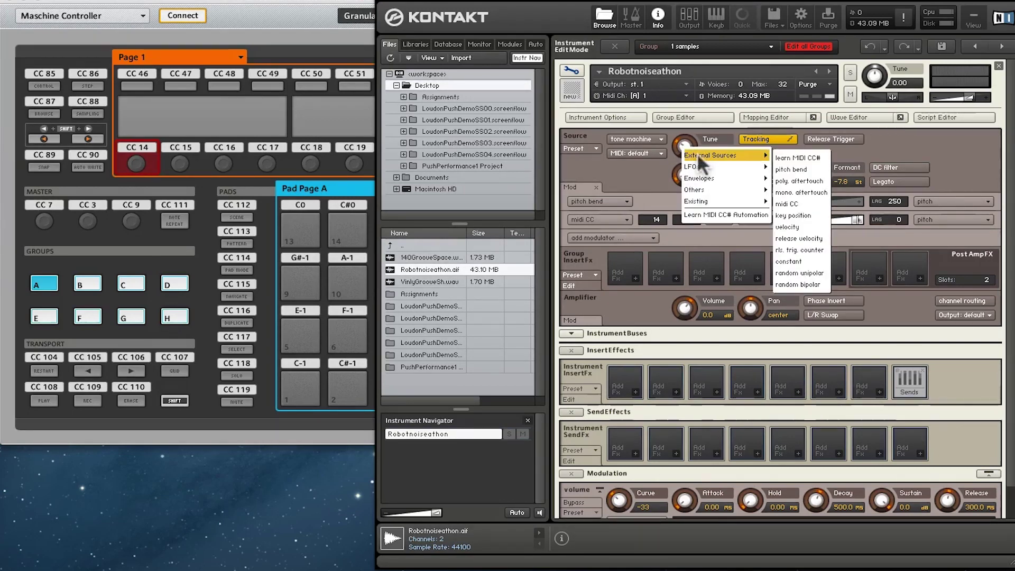
pyautogui.click(780, 157)
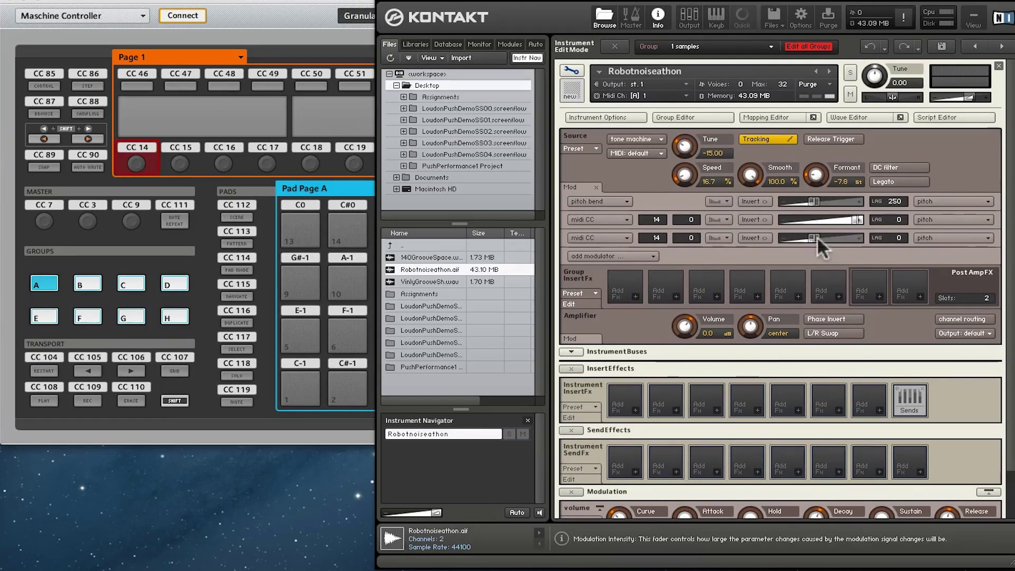
pyautogui.moveTo(813, 237); pyautogui.dragTo(923, 237)
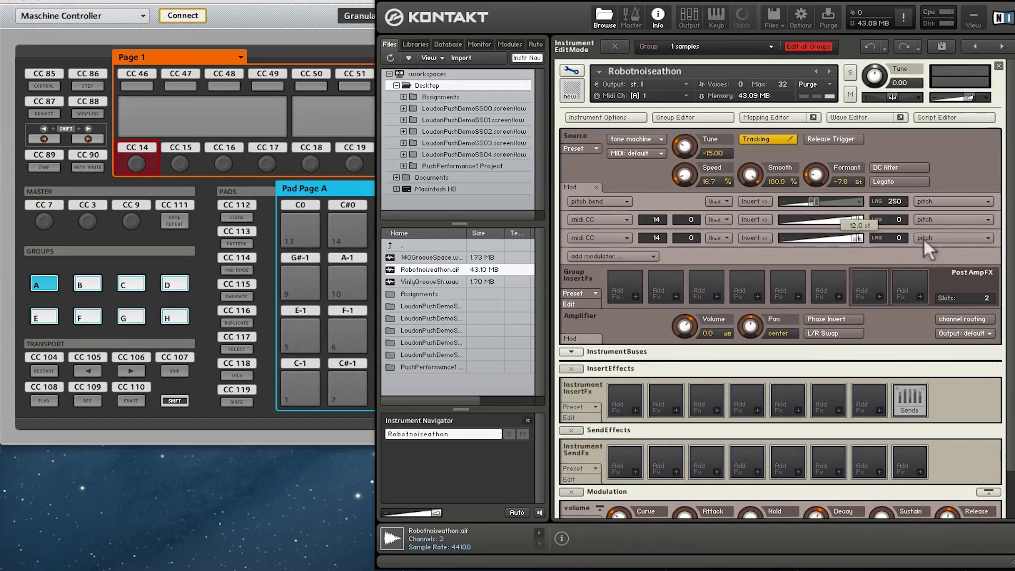
# Step: Add a third learned CC 14 pitch modulator at maximum intensity and lower the source Tune to -36.00
pyautogui.rightClick(687, 147)
pyautogui.moveTo(698, 153)
pyautogui.click(788, 155)
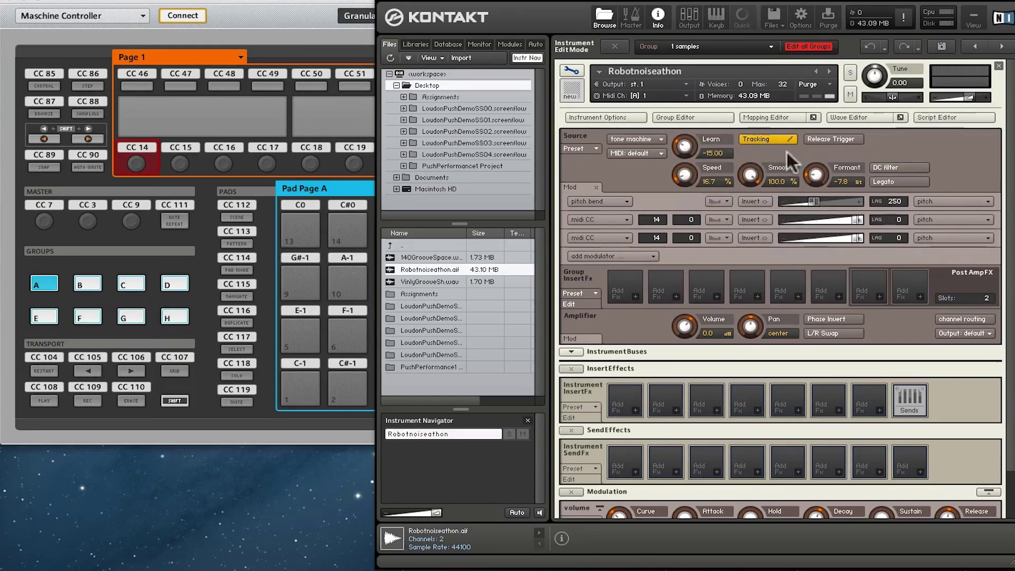
pyautogui.moveTo(812, 257); pyautogui.dragTo(925, 256)
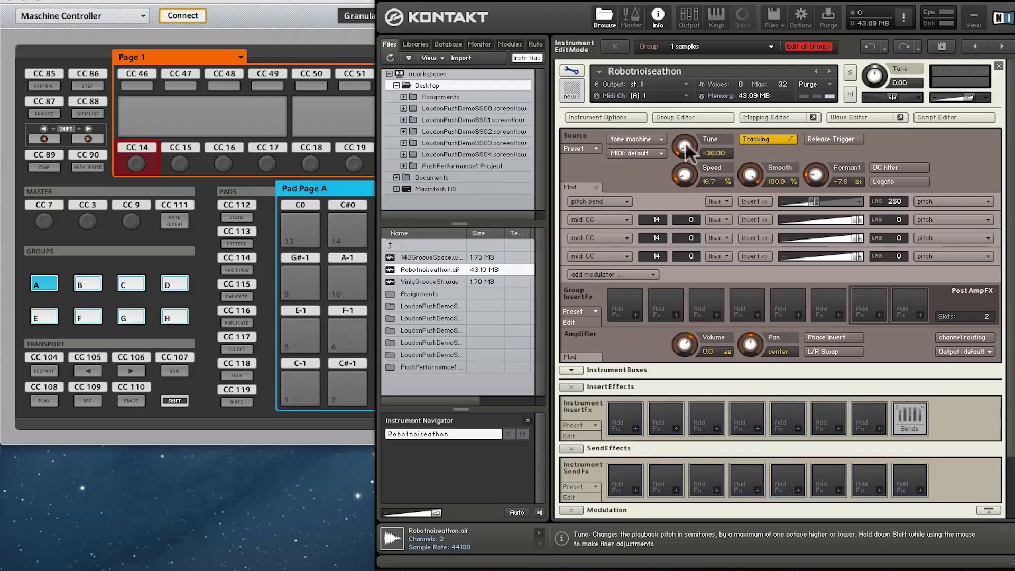
# Step: Add a fourth learned CC 14 modulator to the source Tune and set its intensity to maximum
pyautogui.rightClick(686, 147)
pyautogui.moveTo(708, 153)
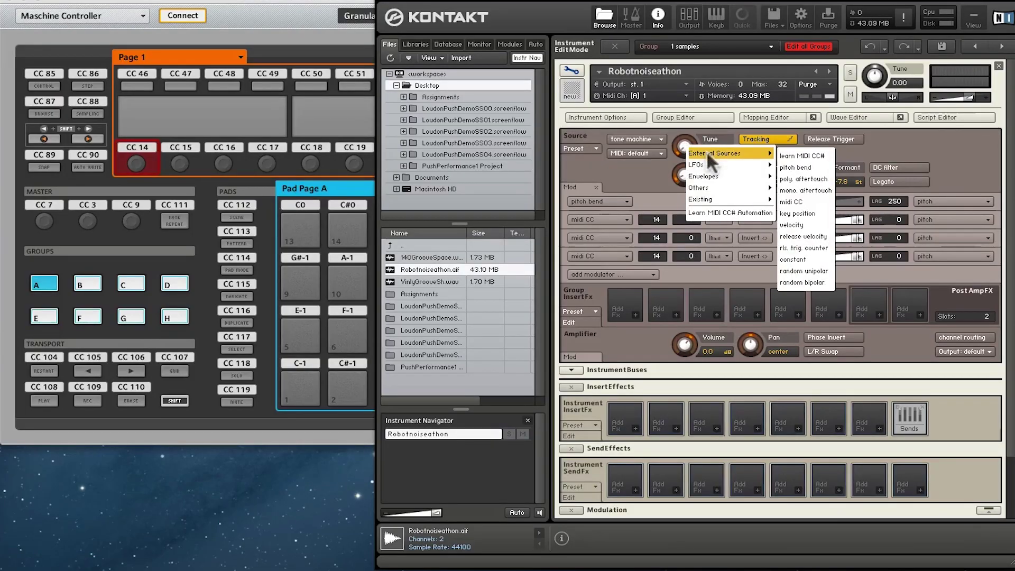
pyautogui.click(800, 156)
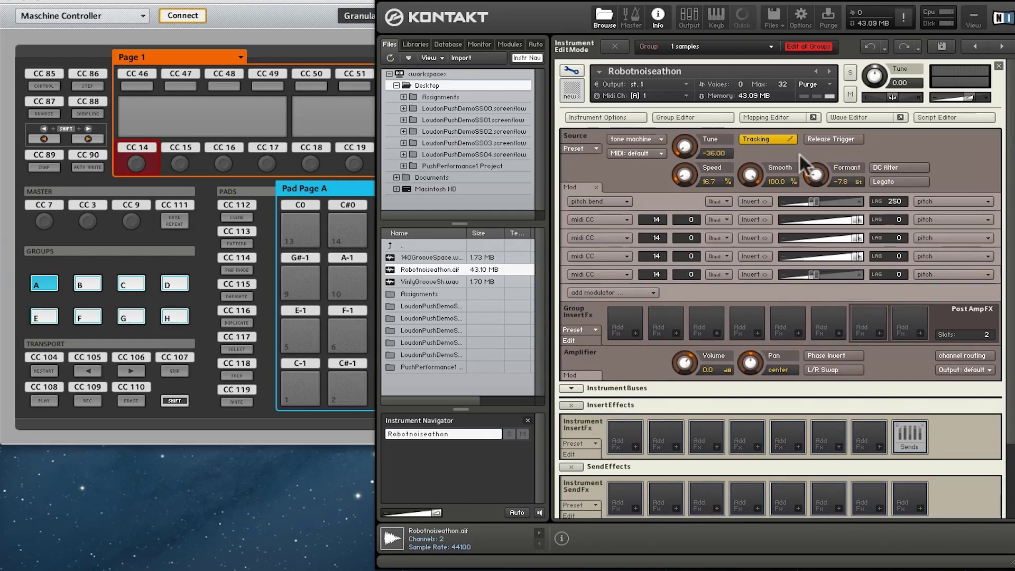
pyautogui.moveTo(813, 274); pyautogui.dragTo(935, 277)
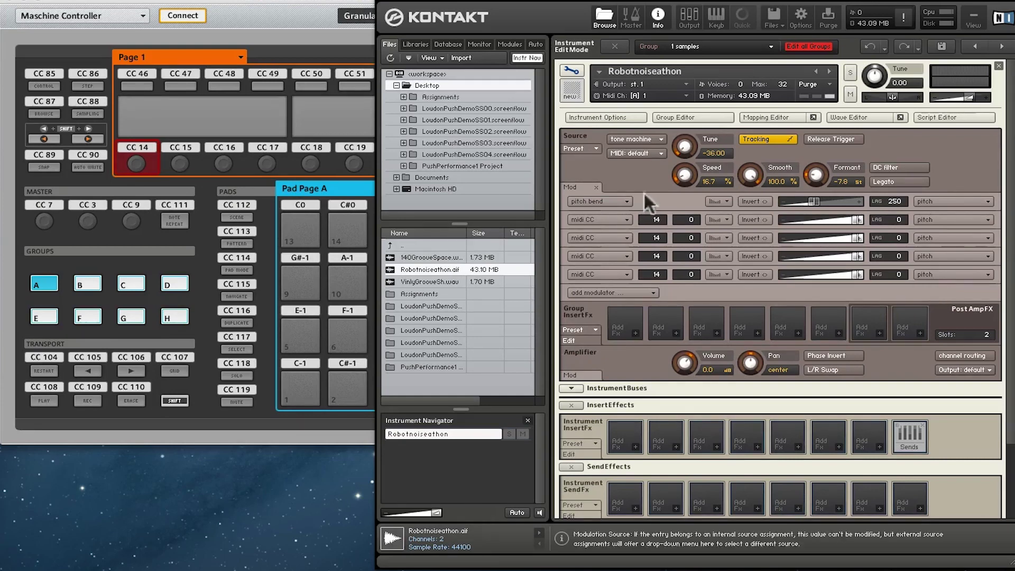
# Step: Add two learned CC 15 modulators to the source Speed, each at maximum intensity
pyautogui.rightClick(685, 172)
pyautogui.moveTo(704, 180)
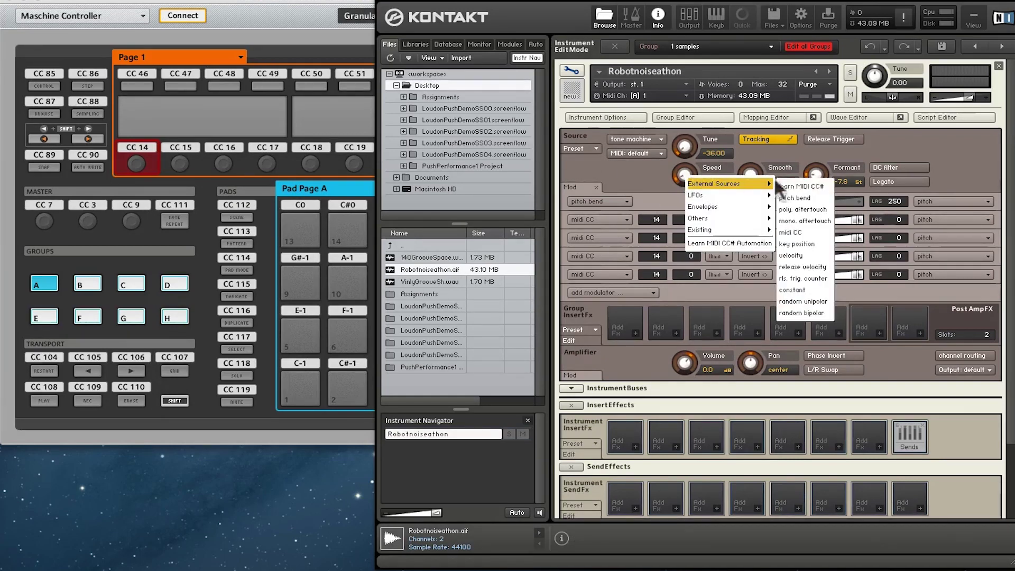
pyautogui.click(798, 178)
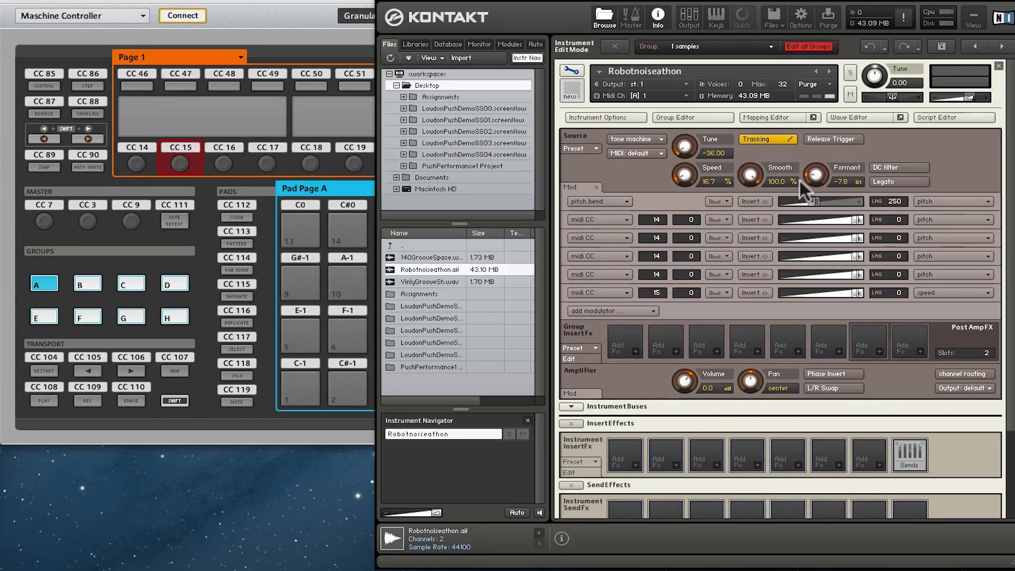
pyautogui.rightClick(690, 176)
pyautogui.moveTo(751, 182)
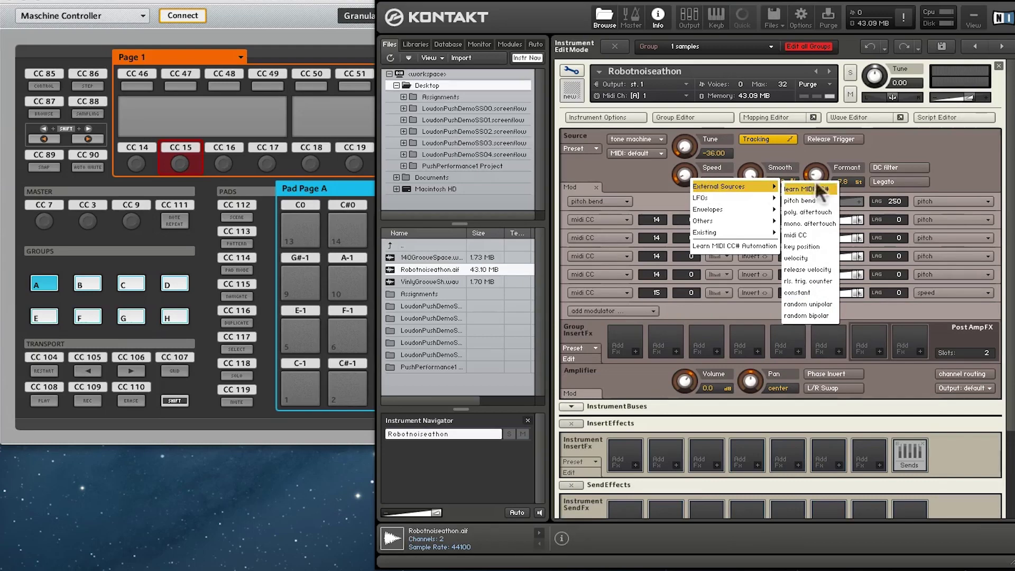
pyautogui.click(816, 180)
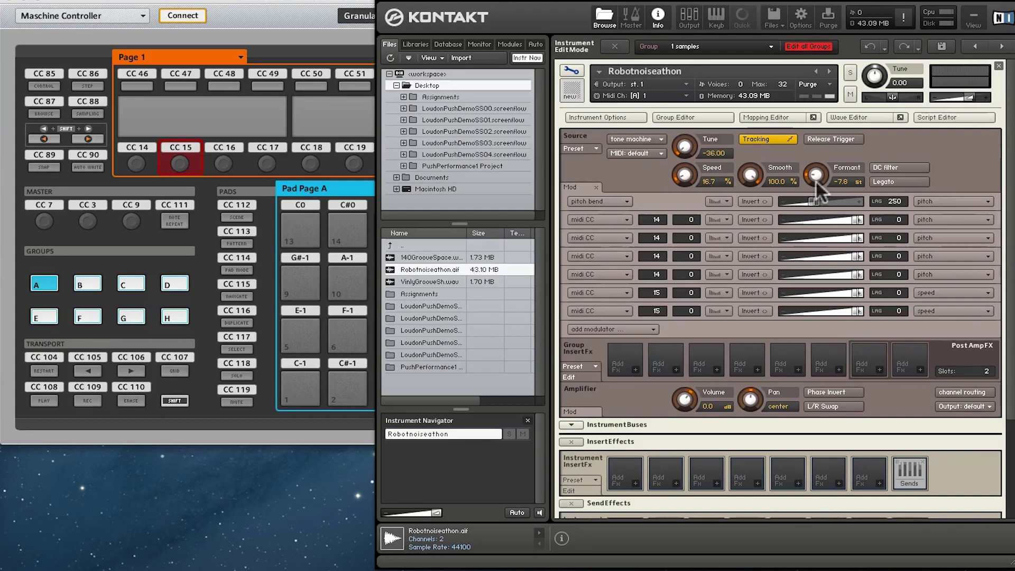
# Step: Add two learned CC 16 modulators to the source Formant, each at maximum intensity
pyautogui.rightClick(820, 176)
pyautogui.moveTo(835, 182)
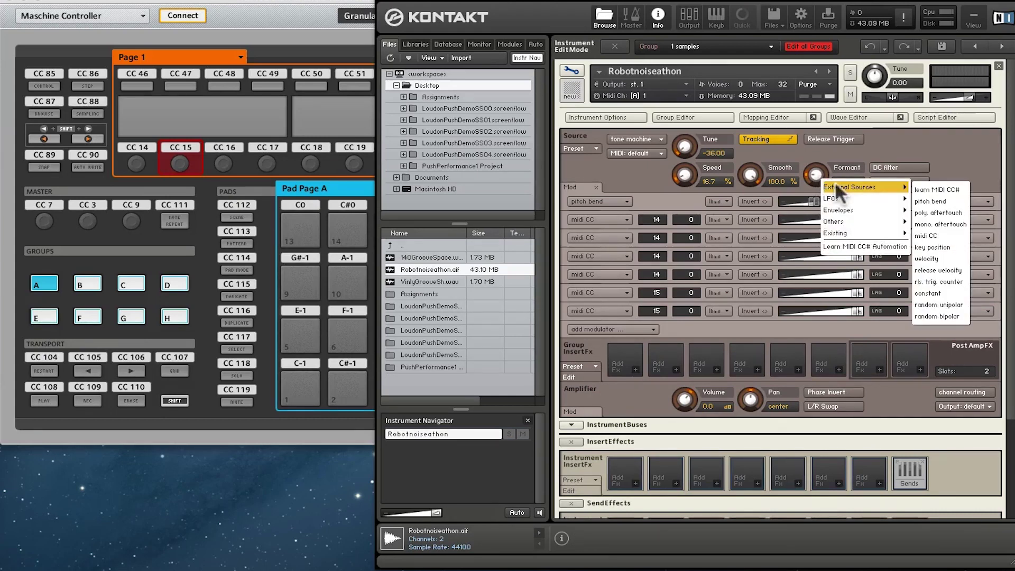
pyautogui.click(926, 190)
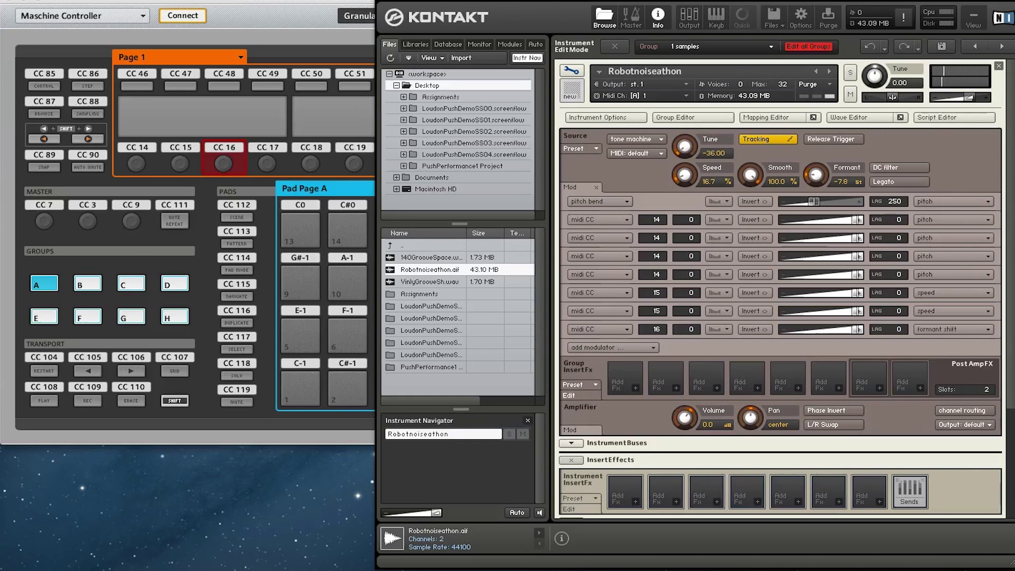
pyautogui.rightClick(819, 175)
pyautogui.moveTo(892, 183)
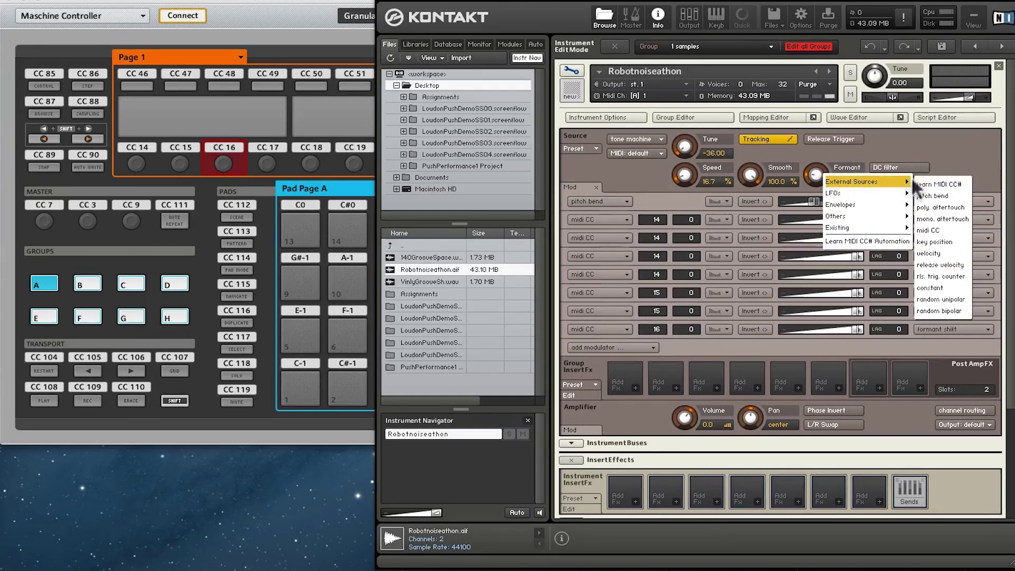
pyautogui.click(926, 181)
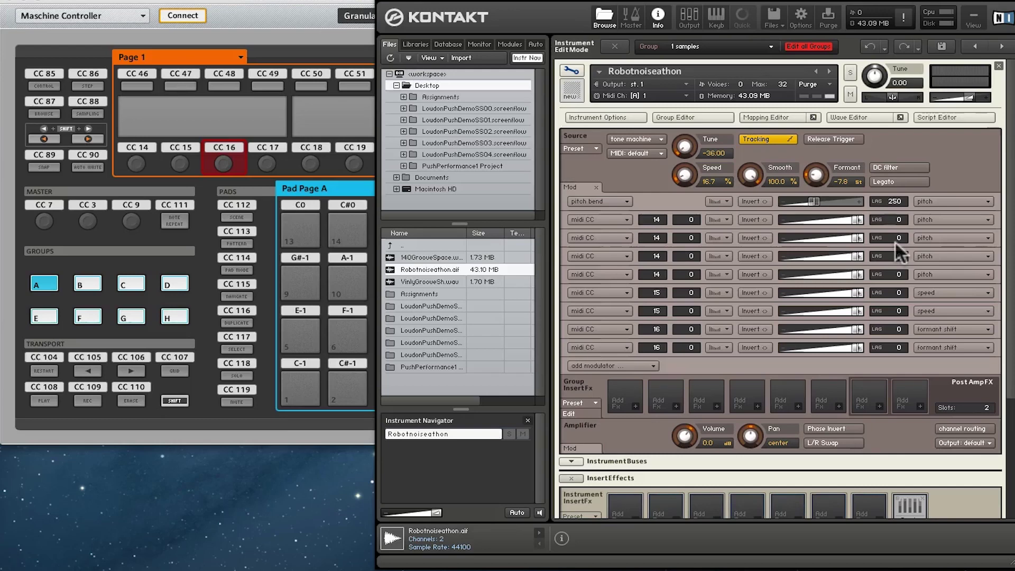
# Step: Raise the Lag of the MIDI CC modulators to differing values between about 1720 and 2720 ms
pyautogui.moveTo(895, 344); pyautogui.dragTo(887, 196)
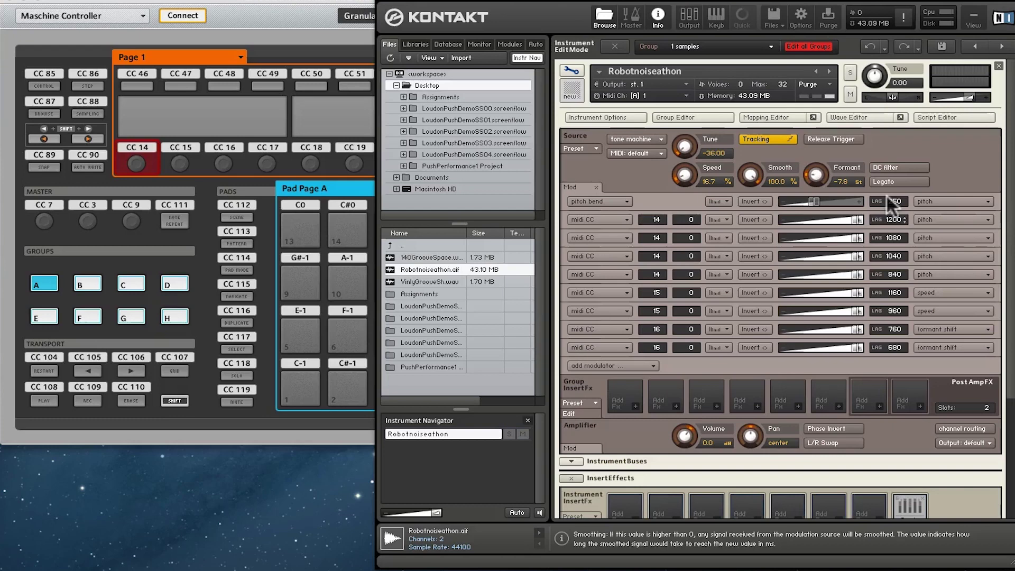
pyautogui.moveTo(892, 217)
pyautogui.mouseDown()
pyautogui.moveTo(890, 196)
pyautogui.moveTo(888, 220)
pyautogui.moveTo(887, 206)
pyautogui.mouseUp()
pyautogui.moveTo(888, 251); pyautogui.dragTo(893, 285)
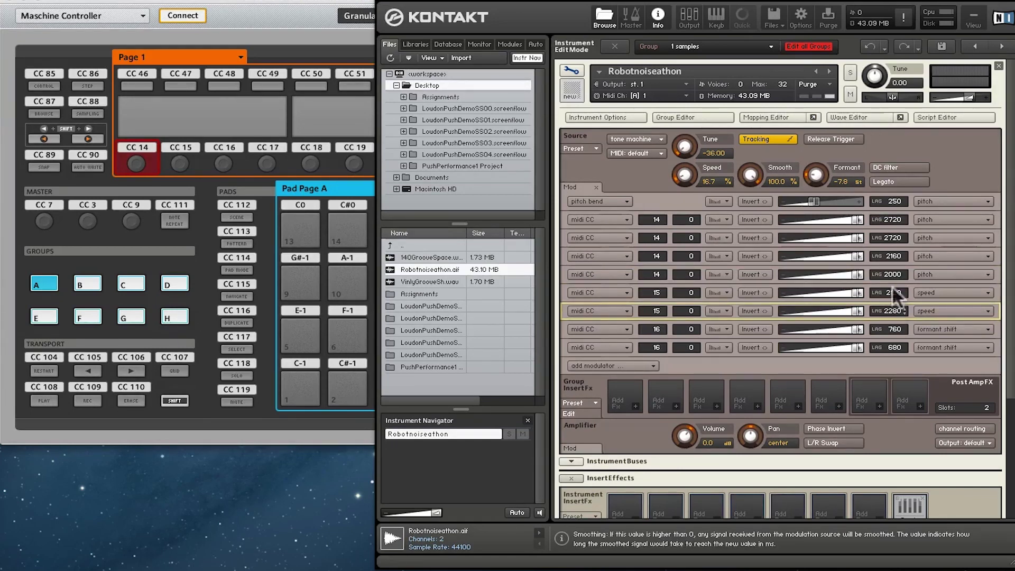
pyautogui.moveTo(894, 330); pyautogui.dragTo(893, 326)
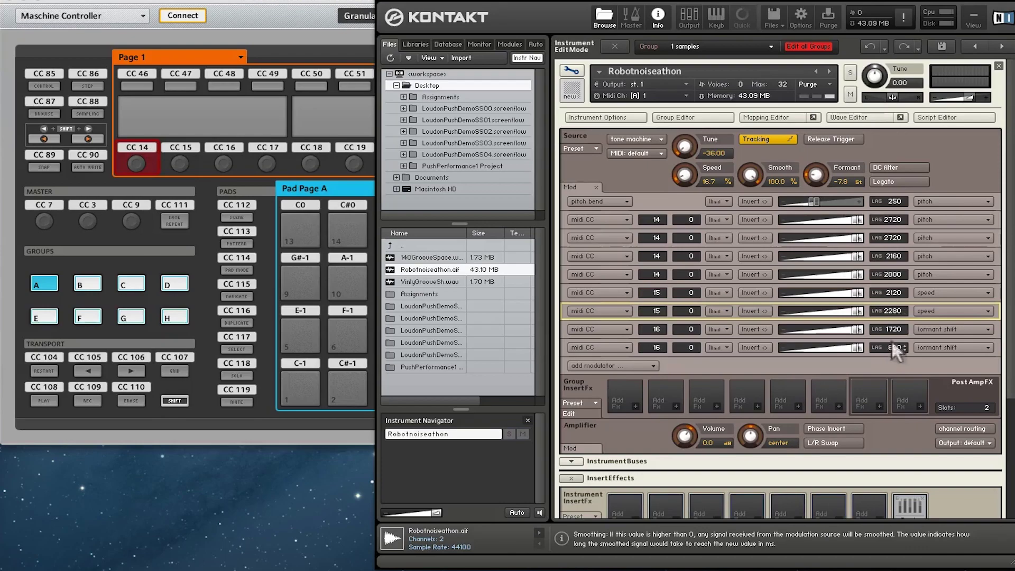
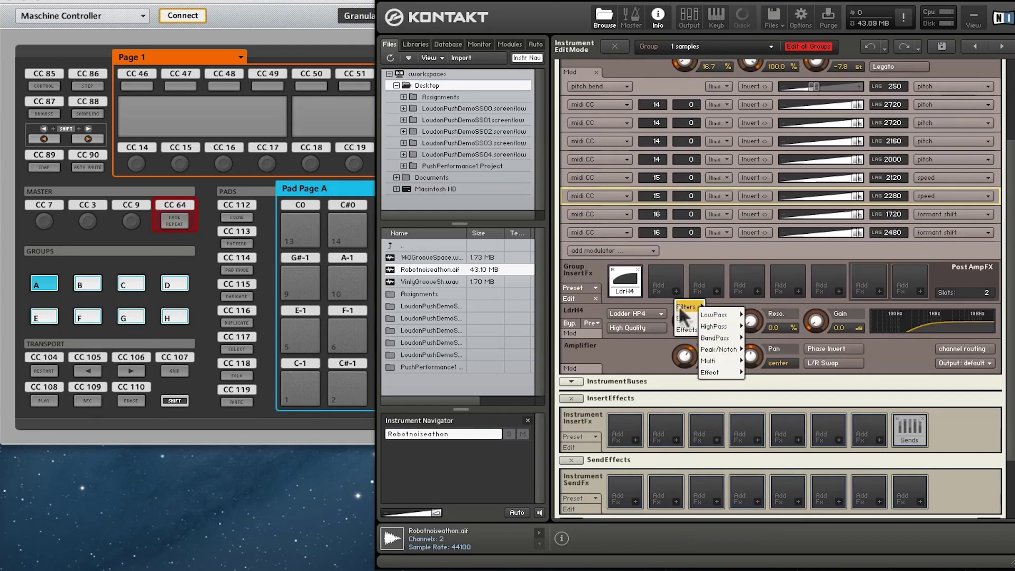
# Step: Add a Ladder LP4 low-pass filter to the second group insert effect slot, beside the Ladder HP4 filter
pyautogui.moveTo(739, 316)
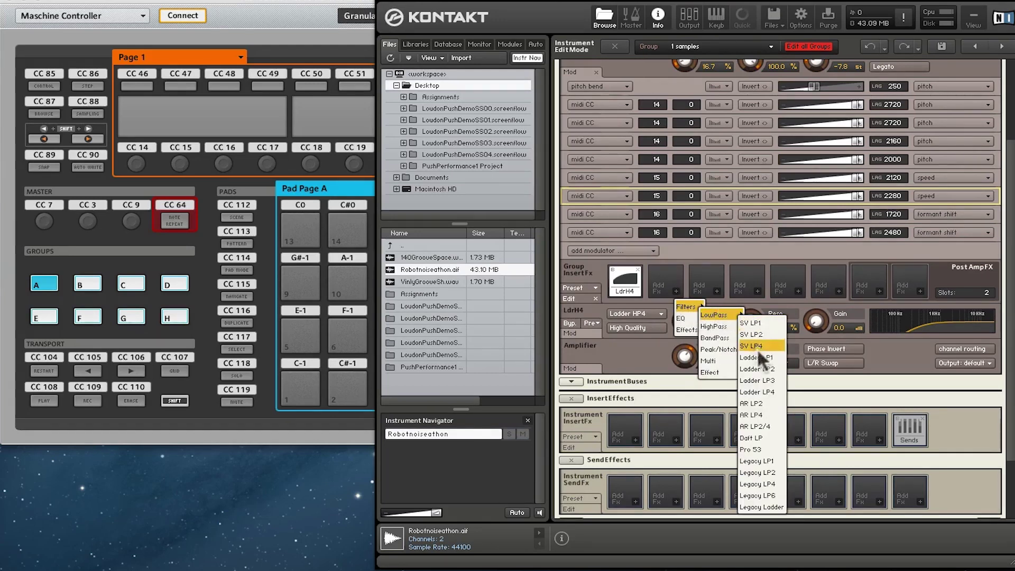
pyautogui.click(758, 392)
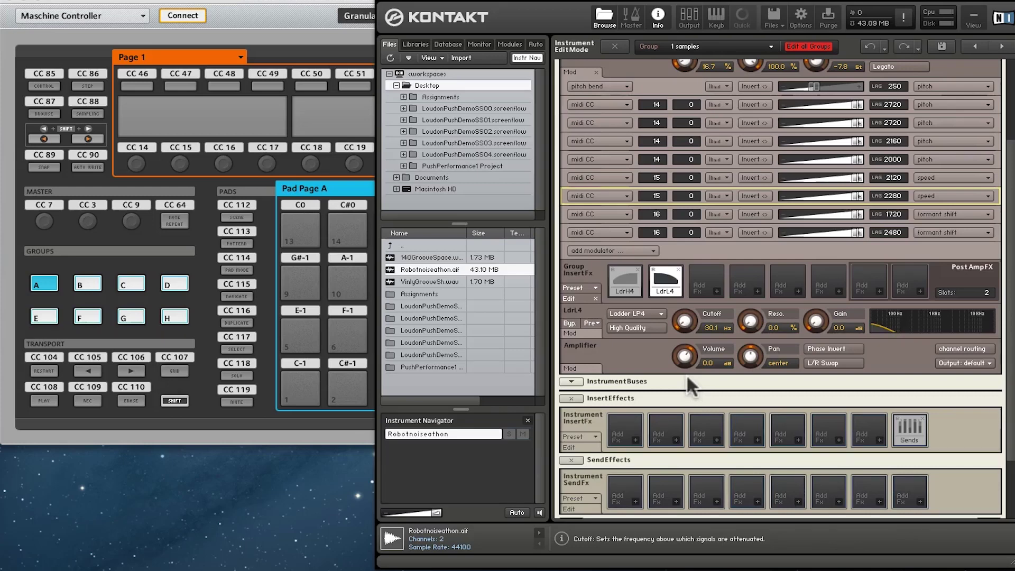
# Step: Lower the Ladder HP4 filter's cutoff to 26.0 Hz and add a learned CC 18 modulator to it
pyautogui.click(627, 287)
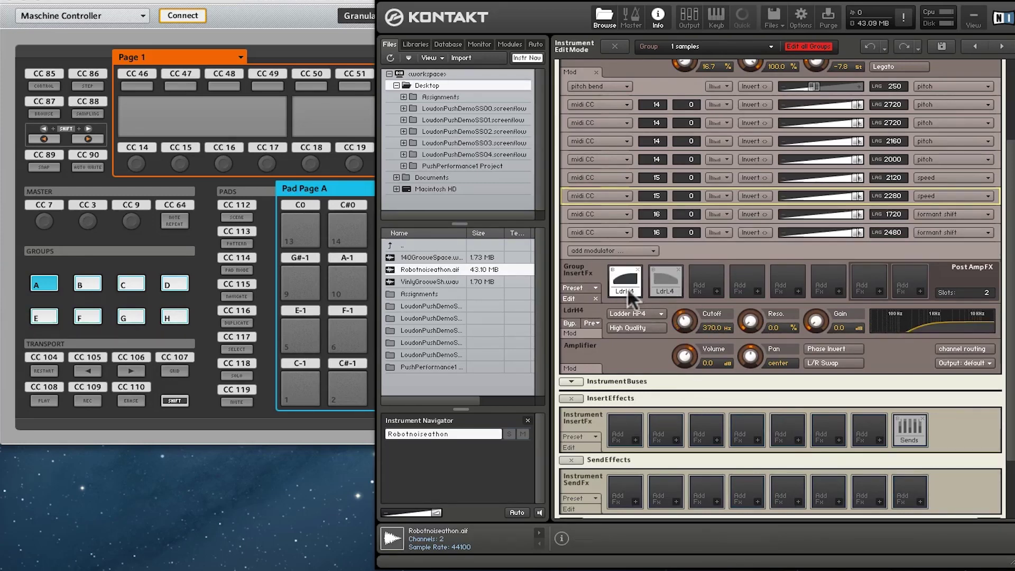
pyautogui.moveTo(686, 324); pyautogui.dragTo(687, 339)
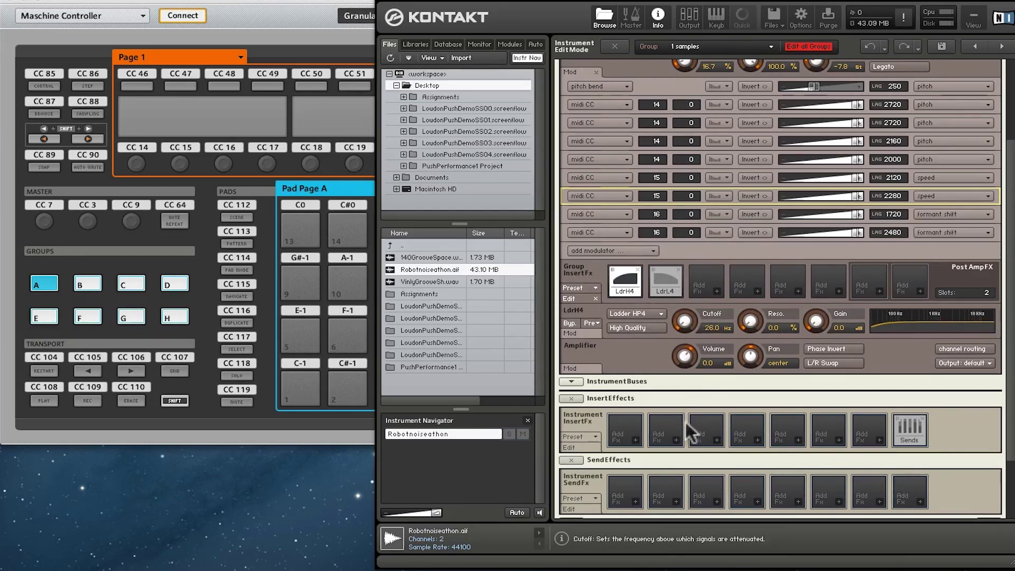
pyautogui.rightClick(686, 321)
pyautogui.moveTo(711, 332)
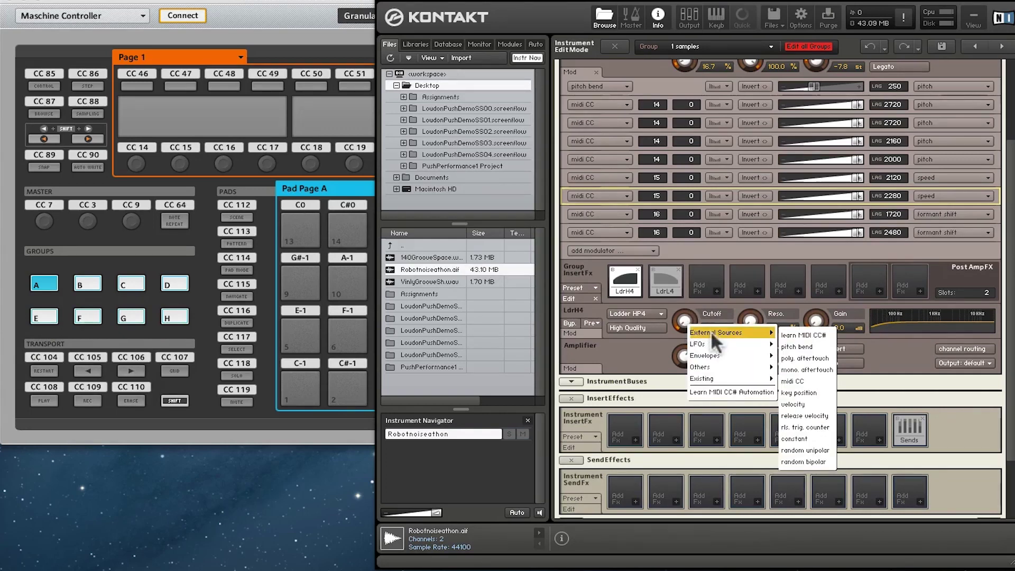
pyautogui.click(786, 335)
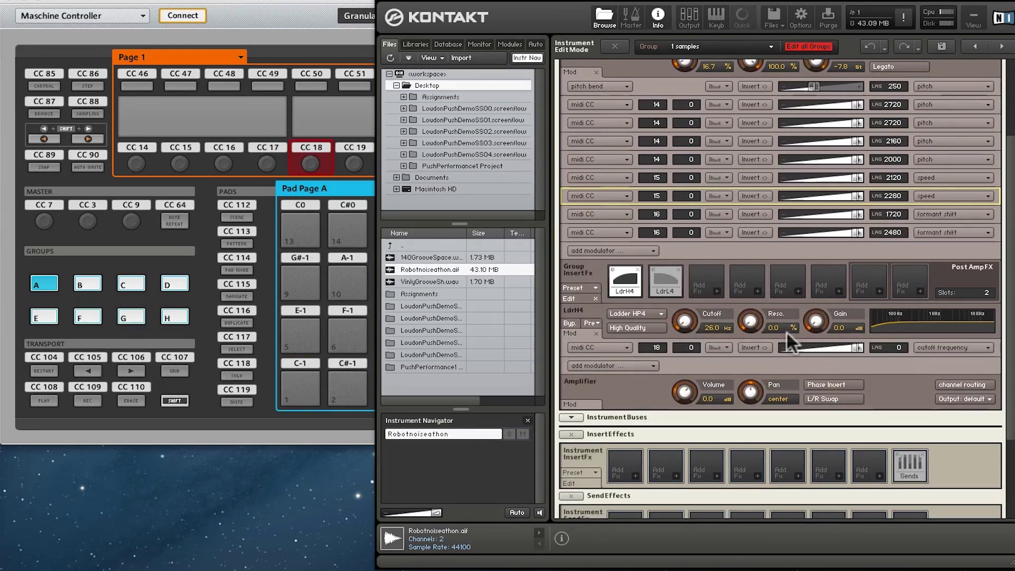
# Step: Add a learned MIDI CC modulator to the cutoff of the Ladder LP4 filter in the second group insert slot
pyautogui.click(668, 282)
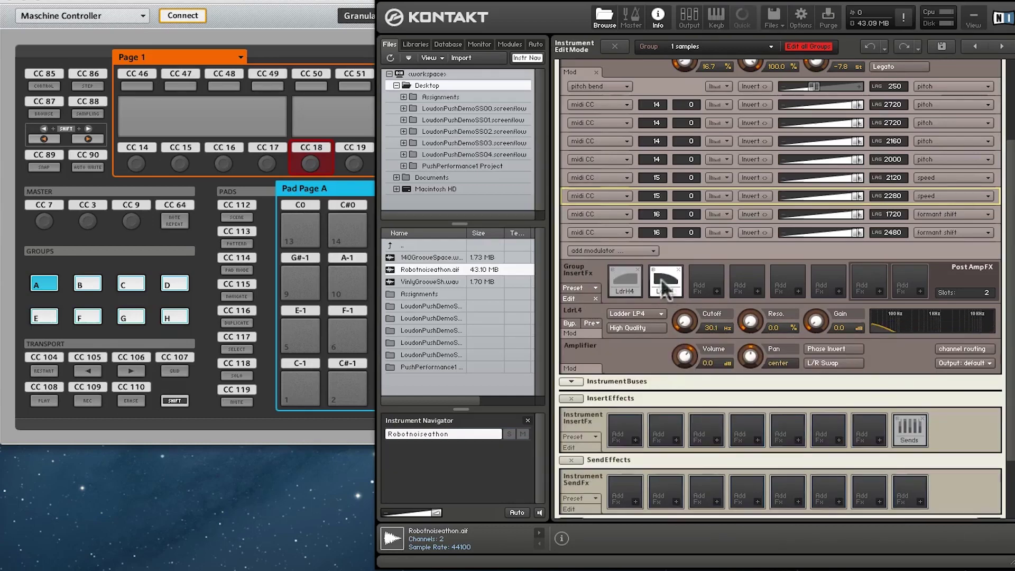
pyautogui.rightClick(687, 316)
pyautogui.moveTo(706, 327)
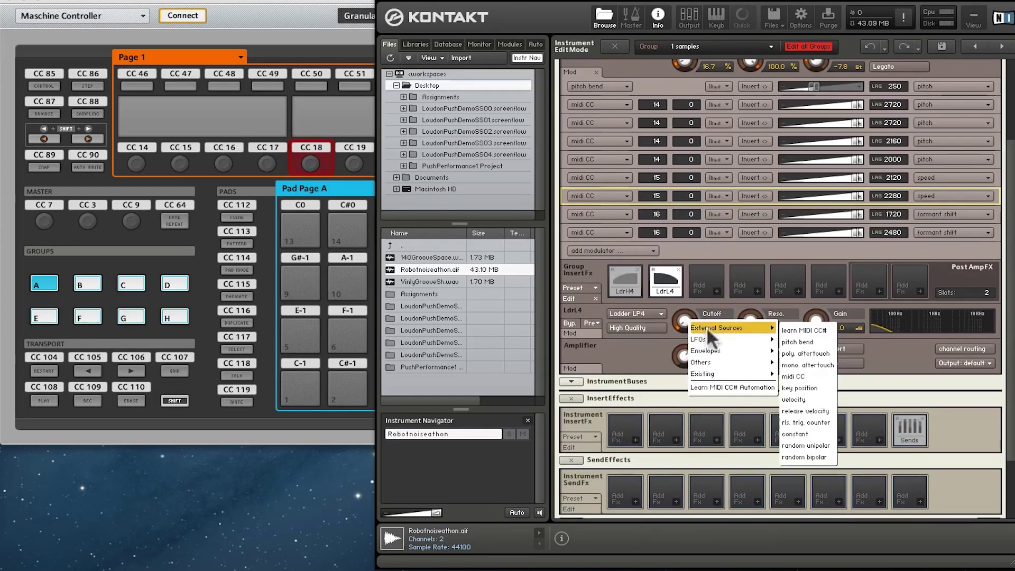
pyautogui.click(793, 328)
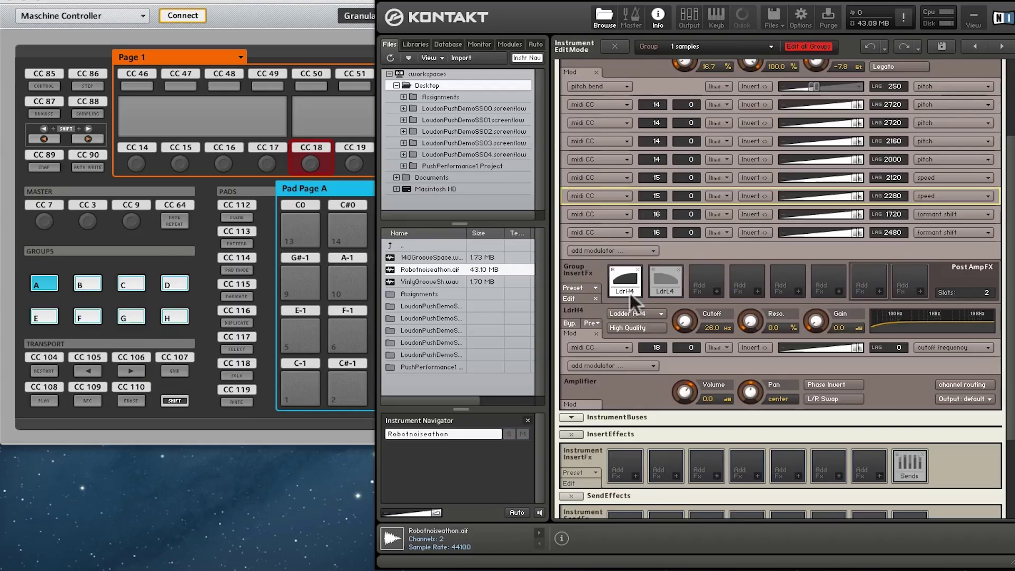
# Step: Add a Delay effect to the first instrument send effect slot
pyautogui.scroll(-3, 630, 291)
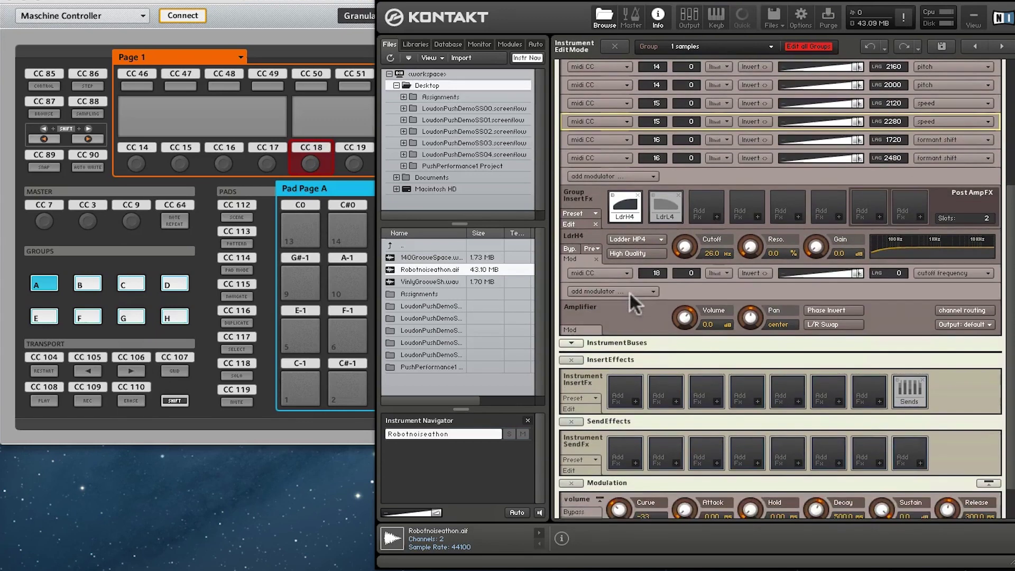
pyautogui.click(633, 460)
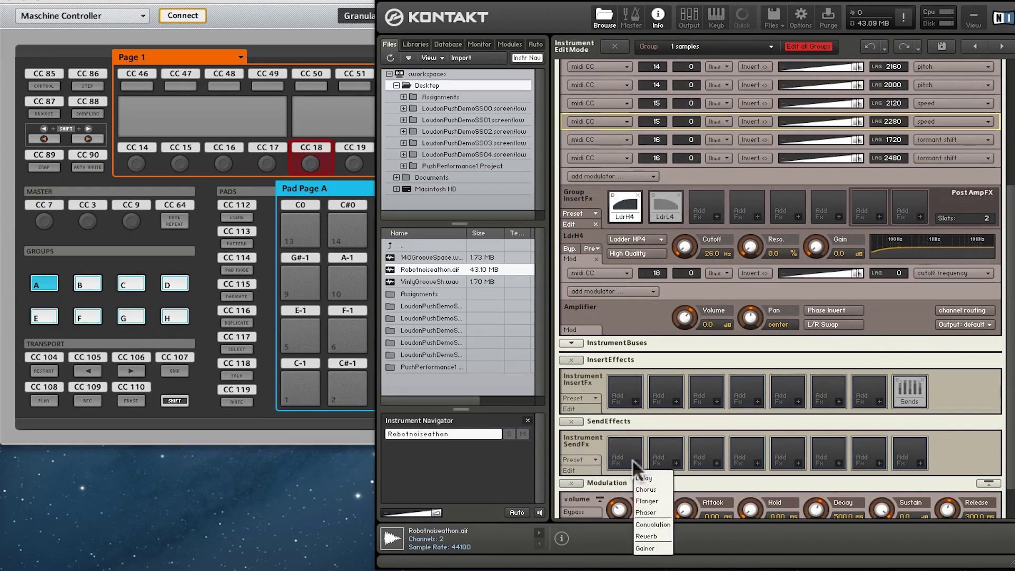
pyautogui.click(642, 477)
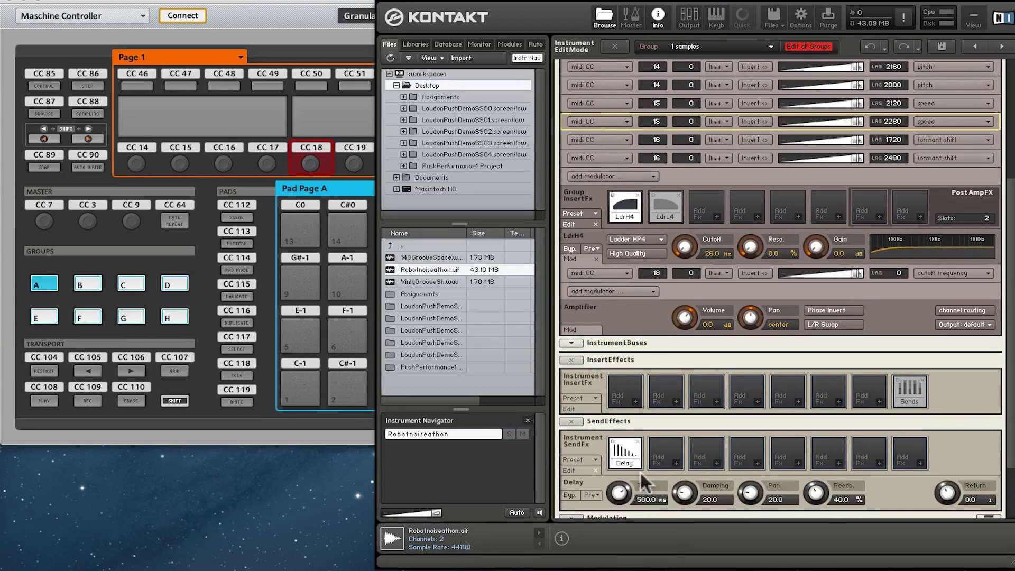
# Step: Set the send delay's time to 168.1 ms, feedback to 89.4 % and damping to 58.6
pyautogui.scroll(-3, 639, 471)
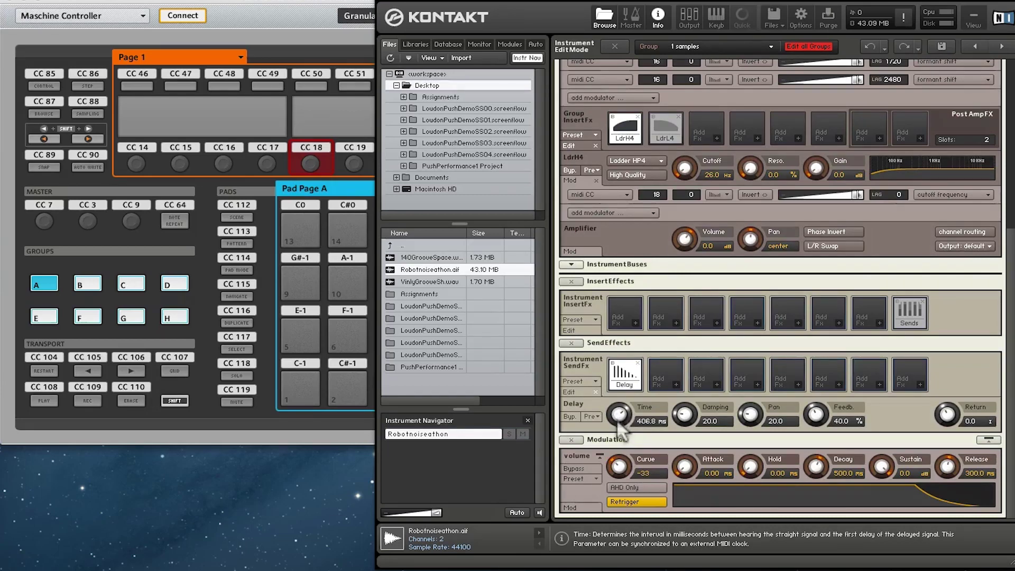
pyautogui.moveTo(811, 412); pyautogui.dragTo(801, 348)
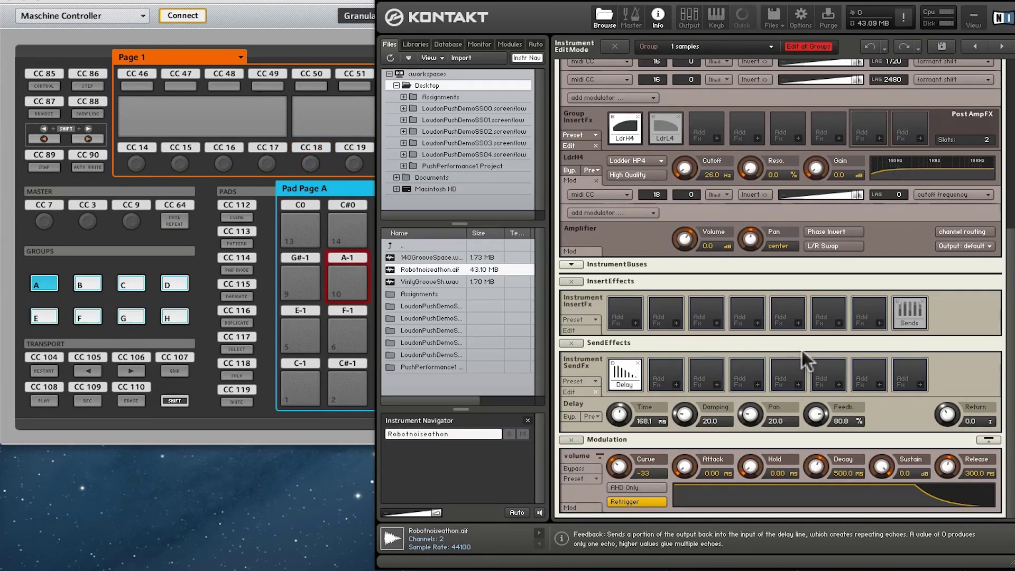
pyautogui.moveTo(814, 392); pyautogui.dragTo(814, 390)
pyautogui.moveTo(685, 415); pyautogui.dragTo(686, 351)
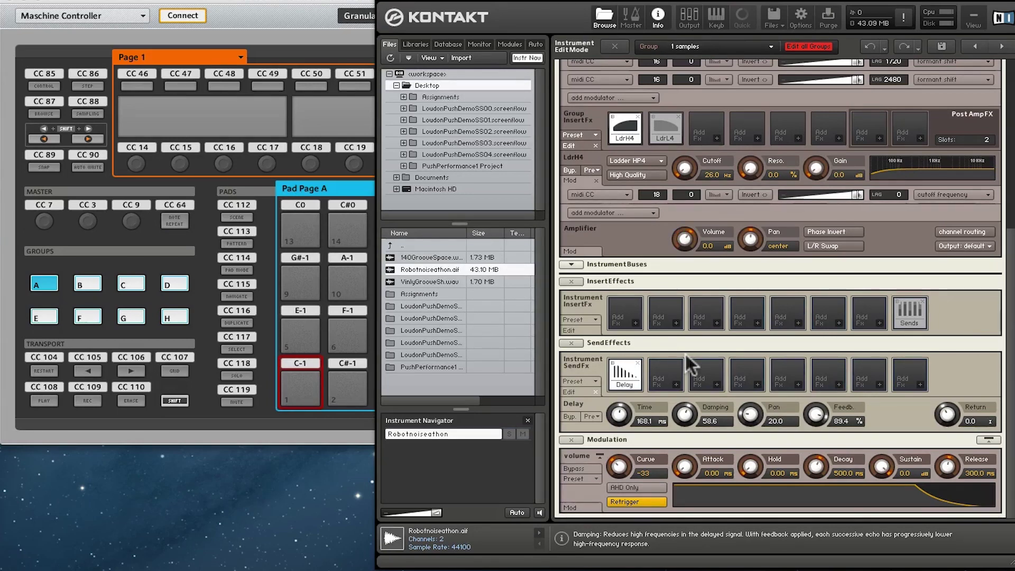
# Step: Turn the instrument-level delay send down to -∞ and add a Send Levels effect to the sixth group insert slot
pyautogui.click(915, 309)
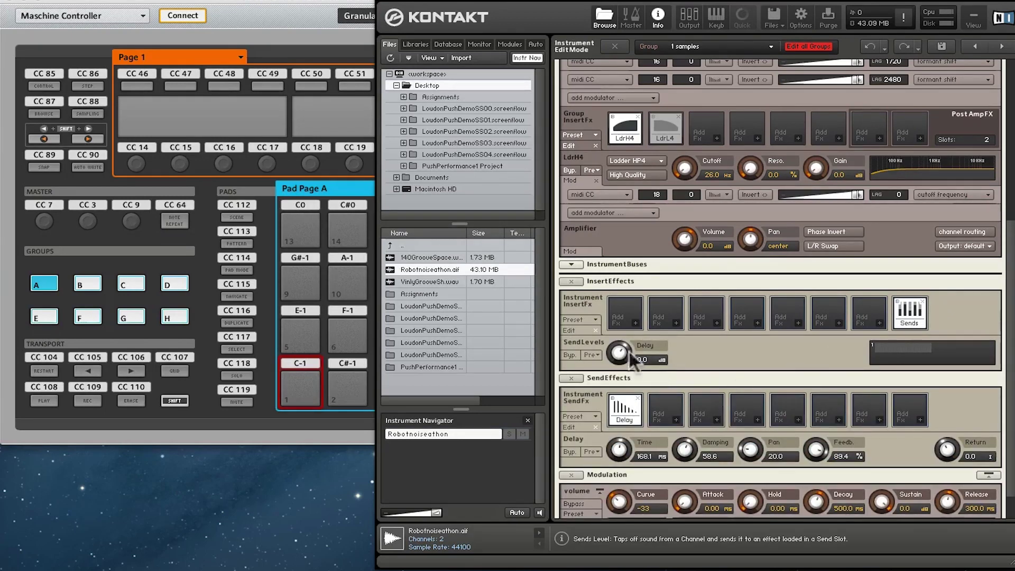
pyautogui.moveTo(638, 358); pyautogui.dragTo(625, 430)
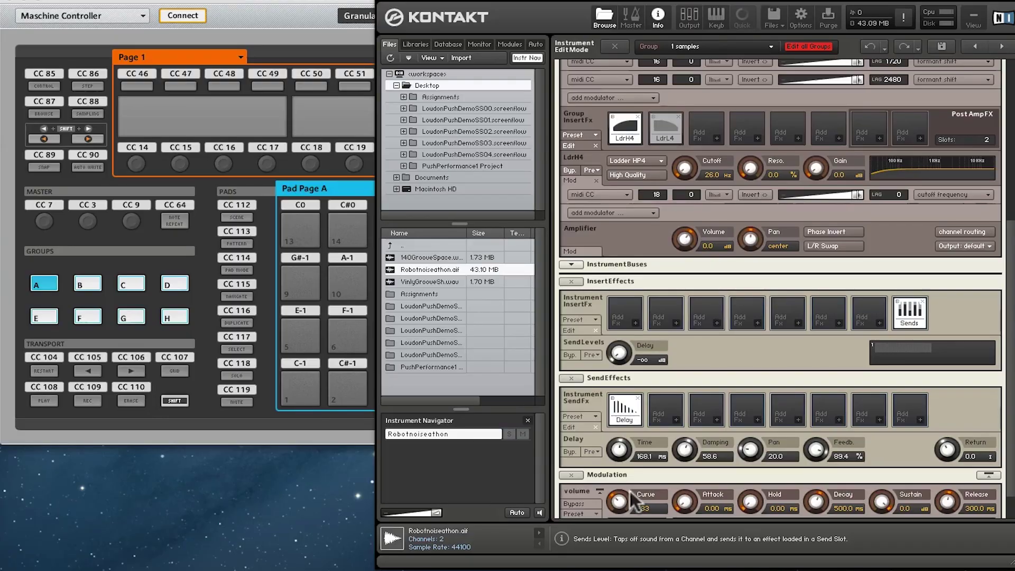
pyautogui.click(839, 139)
pyautogui.moveTo(849, 170)
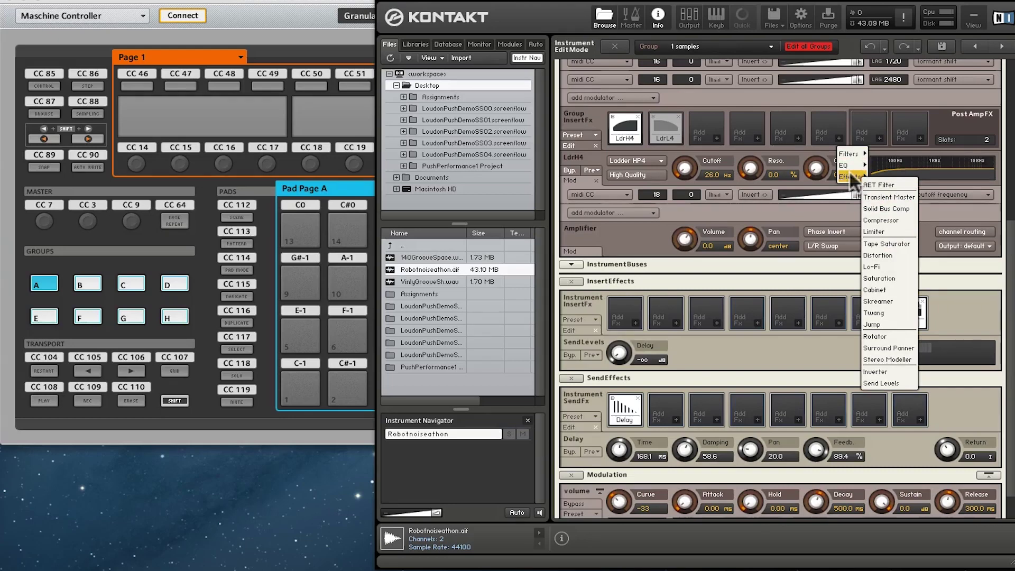
pyautogui.click(883, 382)
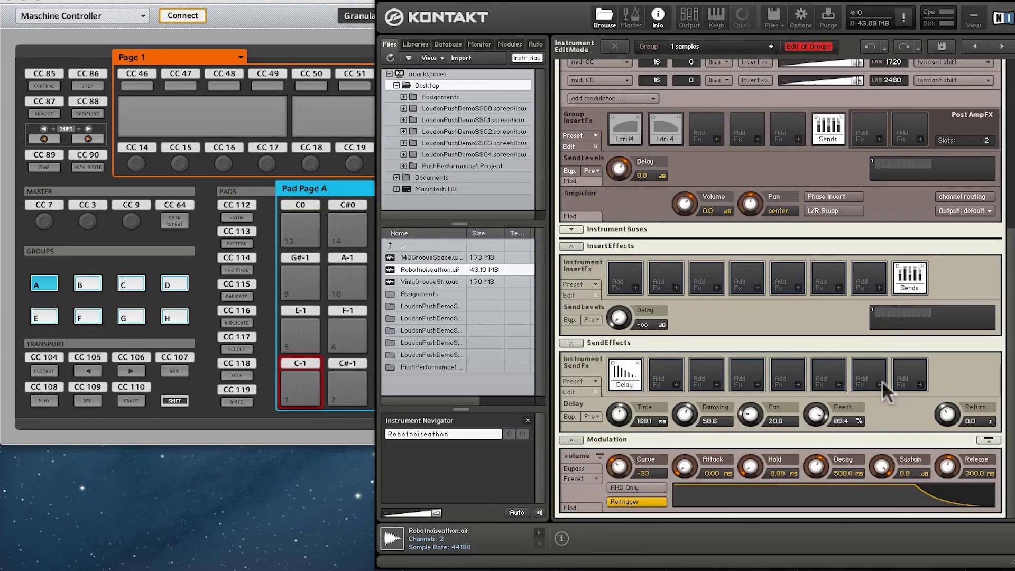
pyautogui.rightClick(623, 168)
pyautogui.moveTo(636, 176)
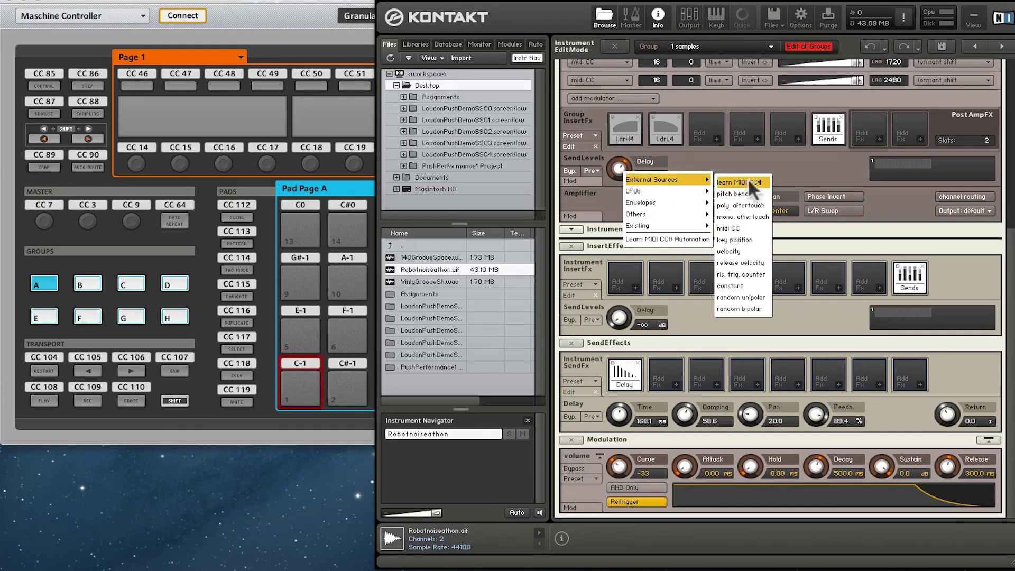
pyautogui.click(810, 165)
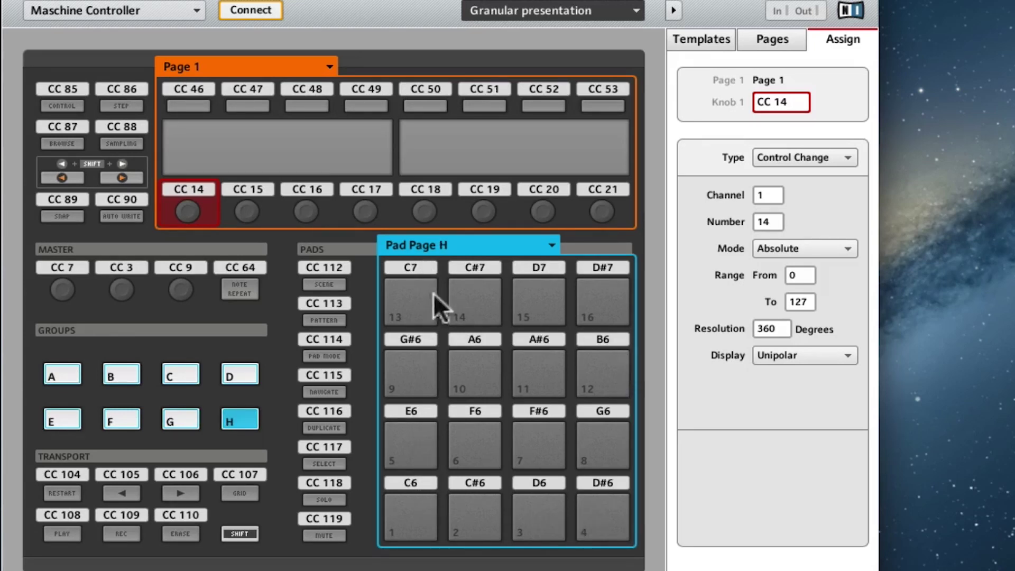
# Step: Switch to the Maschine controller template and set the Hit type of all 16 pads on Pad Page H to Off
pyautogui.click(599, 523)
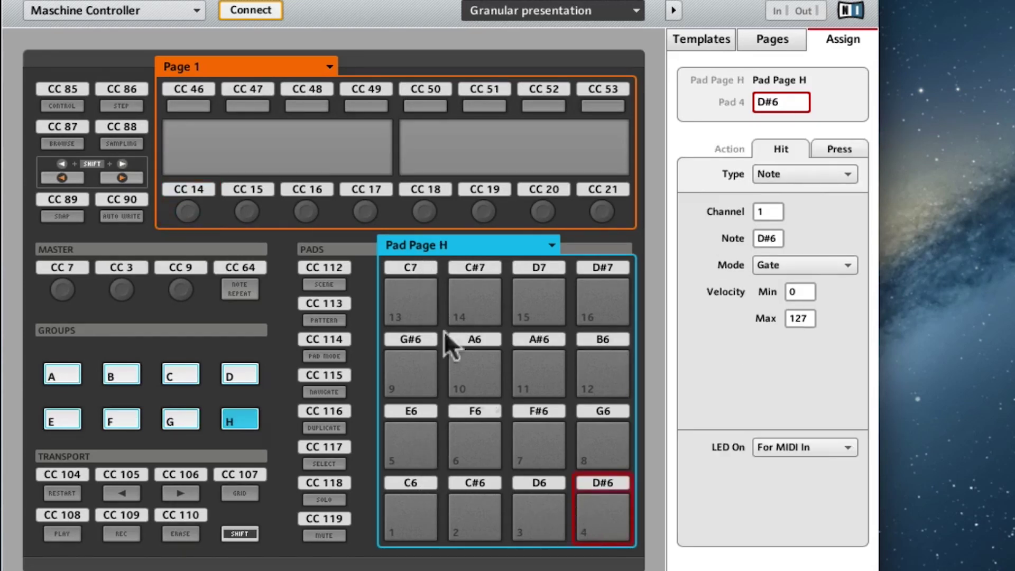
pyautogui.keyDown('shift'); pyautogui.click(397, 300); pyautogui.keyUp('shift')
pyautogui.click(402, 509)
pyautogui.keyDown('shift'); pyautogui.click(588, 298); pyautogui.keyUp('shift')
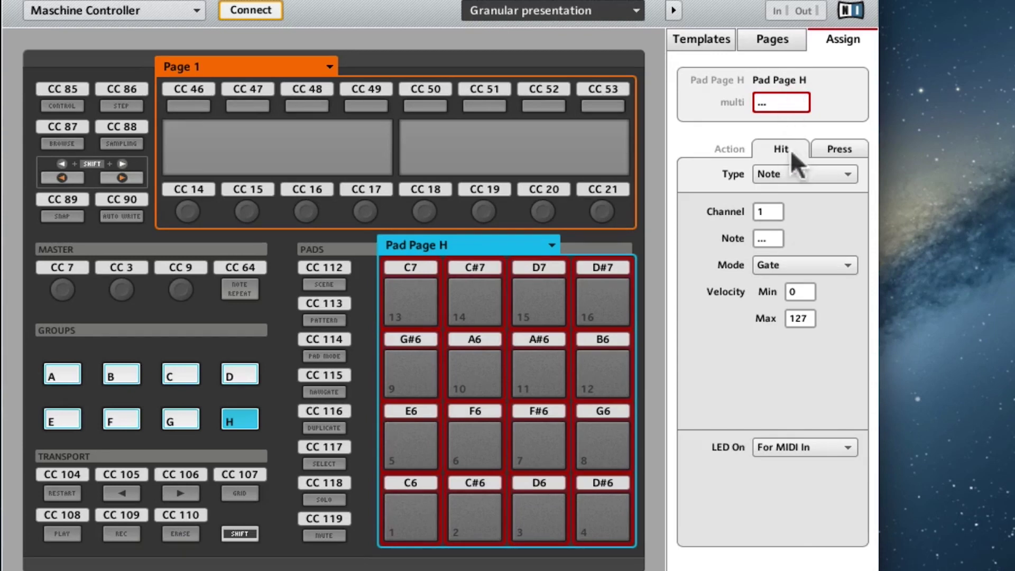
pyautogui.click(791, 170)
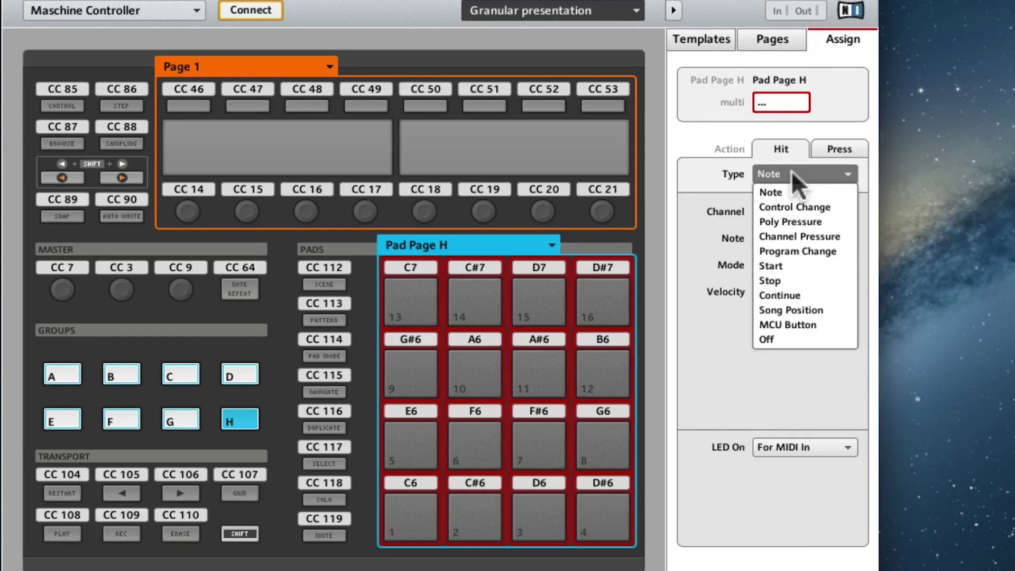
pyautogui.click(794, 337)
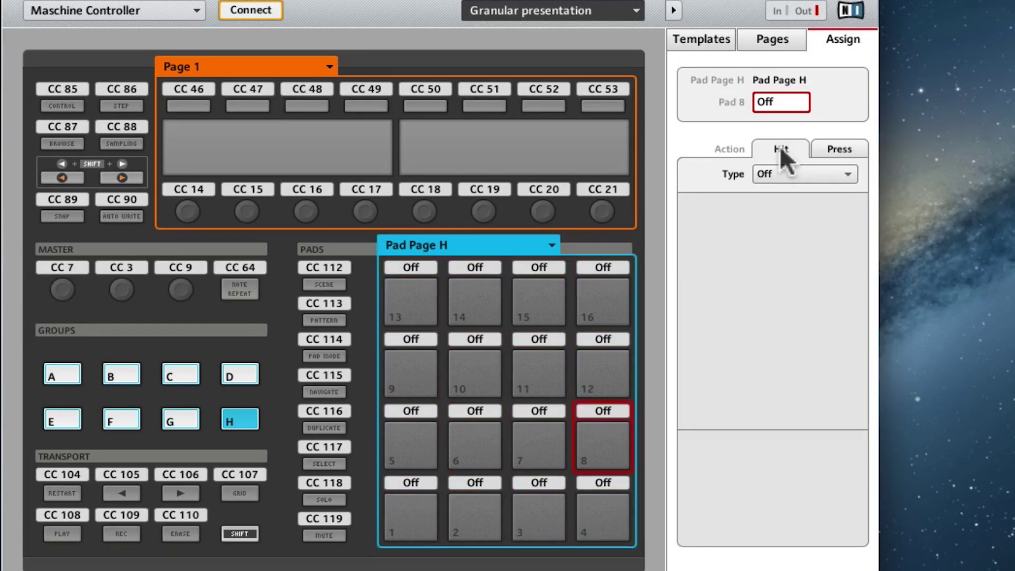
# Step: Set the Press type of all 16 pads on Pad Page H to Control Change and check the numbers of pads 1 to 4
pyautogui.click(863, 150)
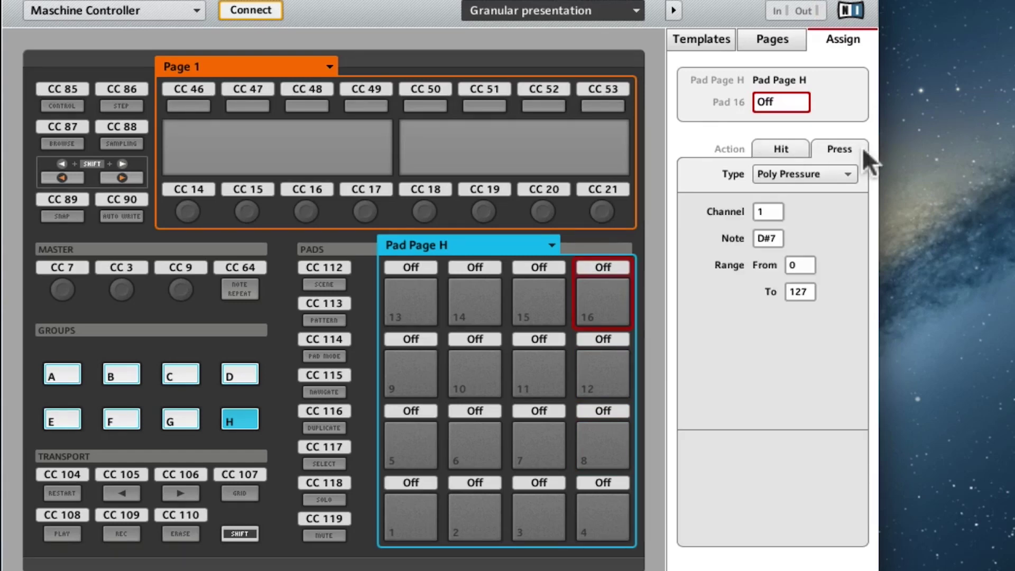
pyautogui.click(811, 171)
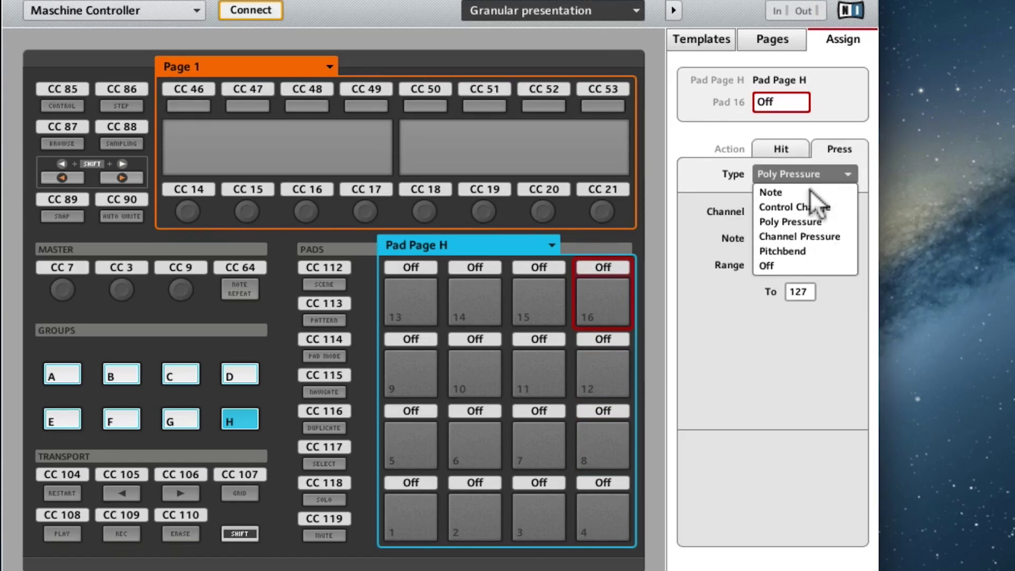
pyautogui.click(810, 206)
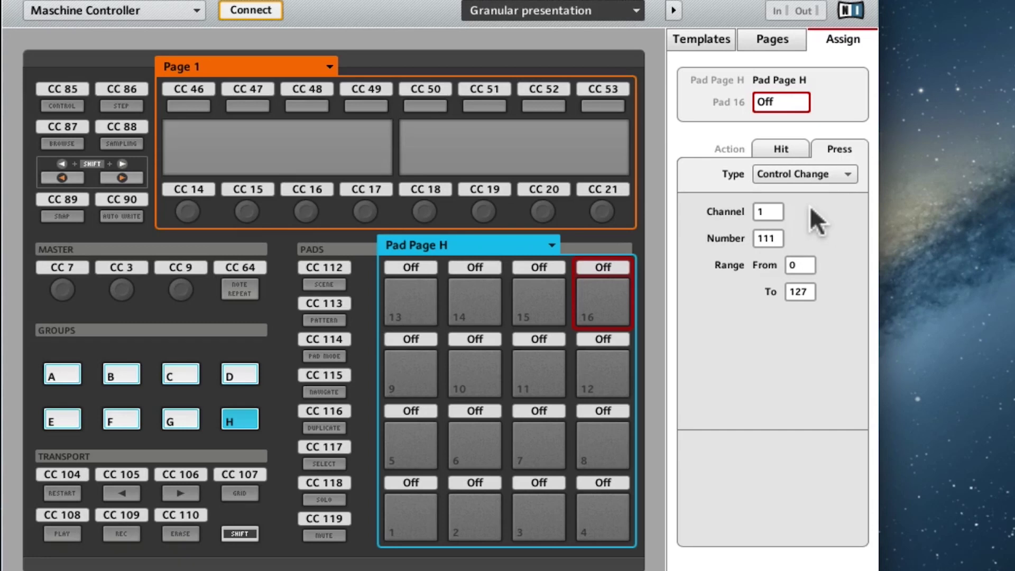
pyautogui.click(420, 507)
pyautogui.keyDown('shift'); pyautogui.click(607, 286); pyautogui.keyUp('shift')
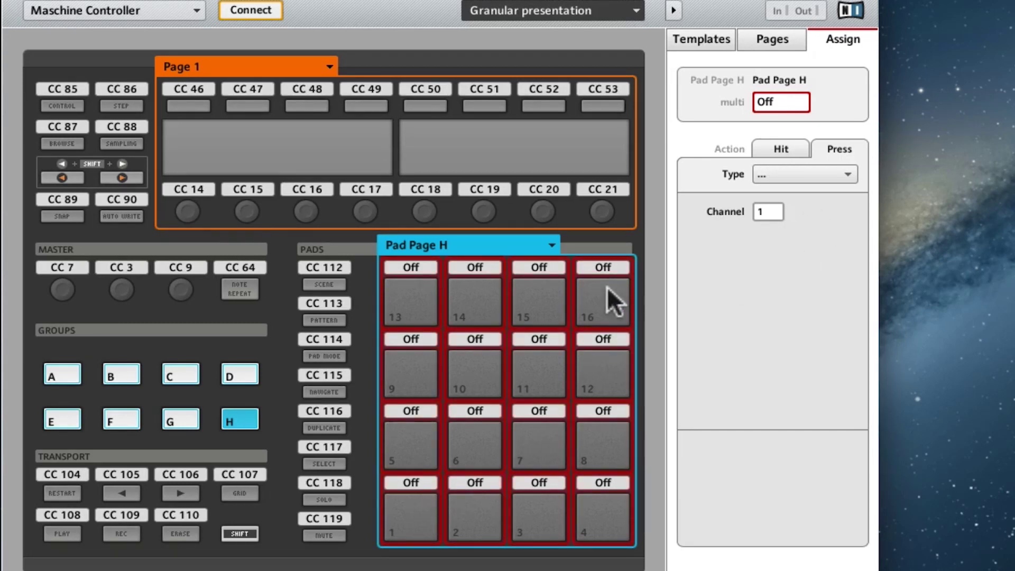
pyautogui.click(773, 175)
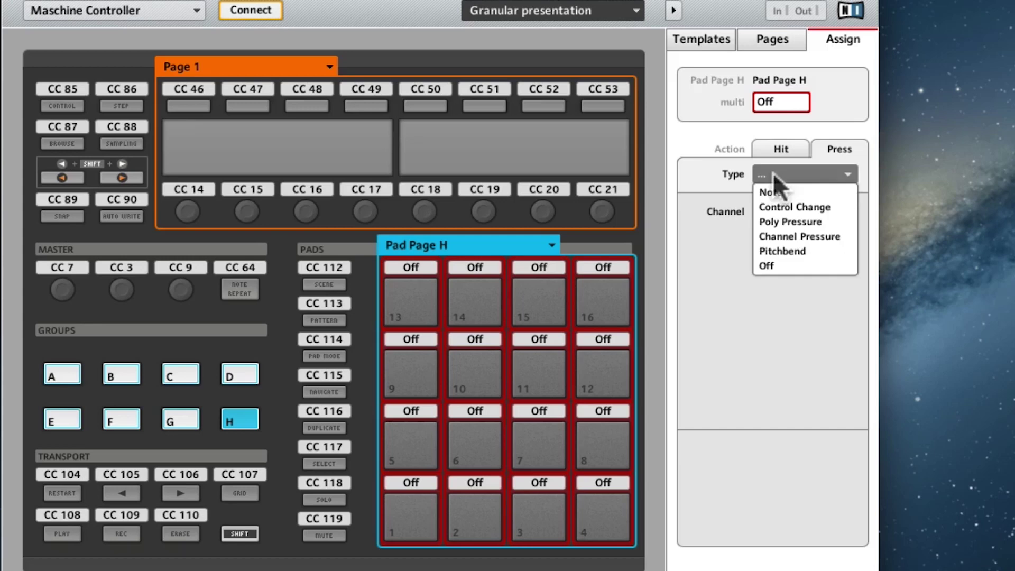
pyautogui.click(779, 206)
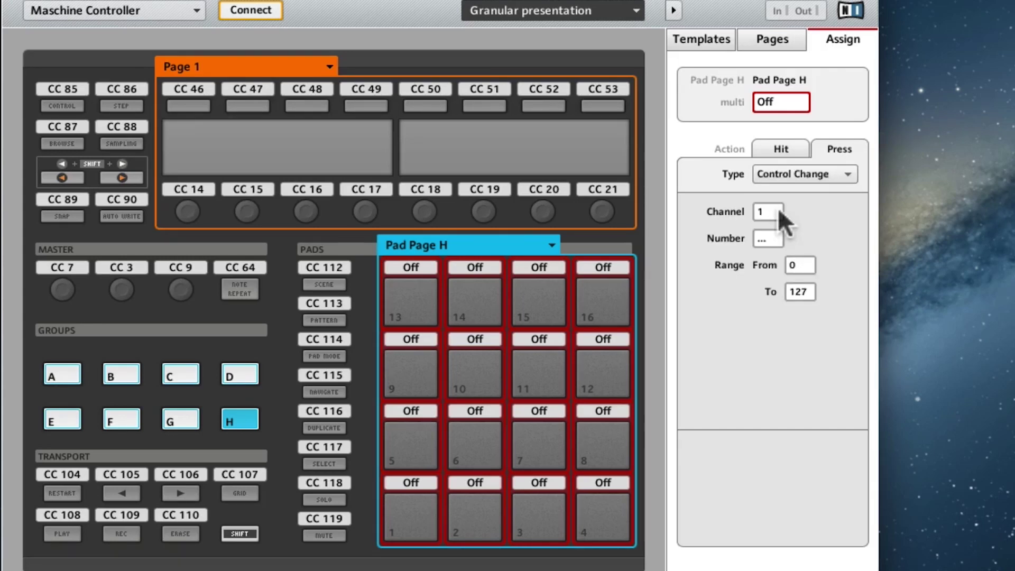
pyautogui.click(419, 531)
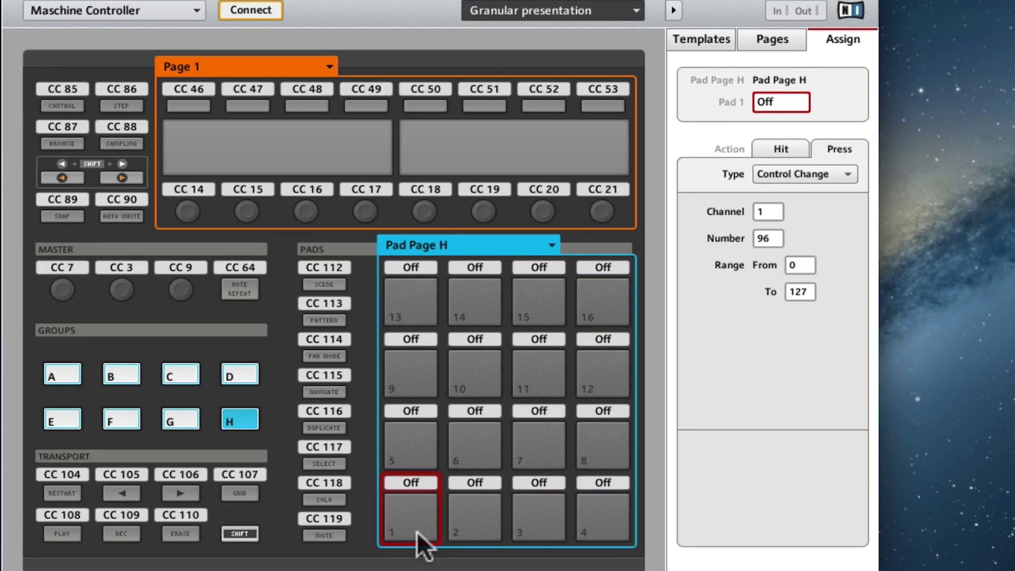
pyautogui.click(467, 524)
pyautogui.click(546, 526)
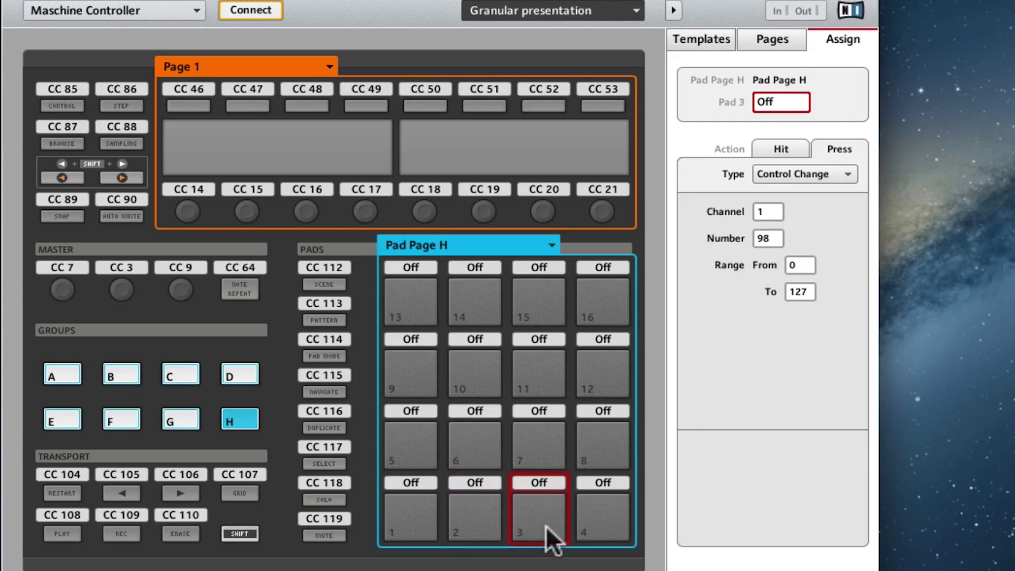
pyautogui.click(602, 529)
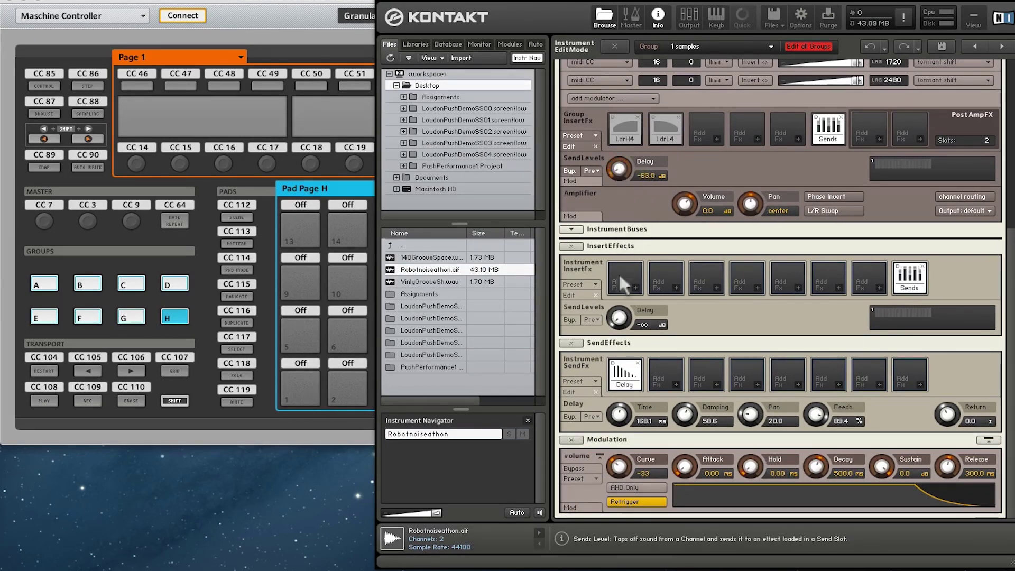
# Step: Back in Kontakt, lower the group's delay send level to -∞ and add a learned MIDI CC modulator to it
pyautogui.moveTo(626, 163); pyautogui.dragTo(619, 163)
pyautogui.rightClick(619, 163)
pyautogui.moveTo(635, 172)
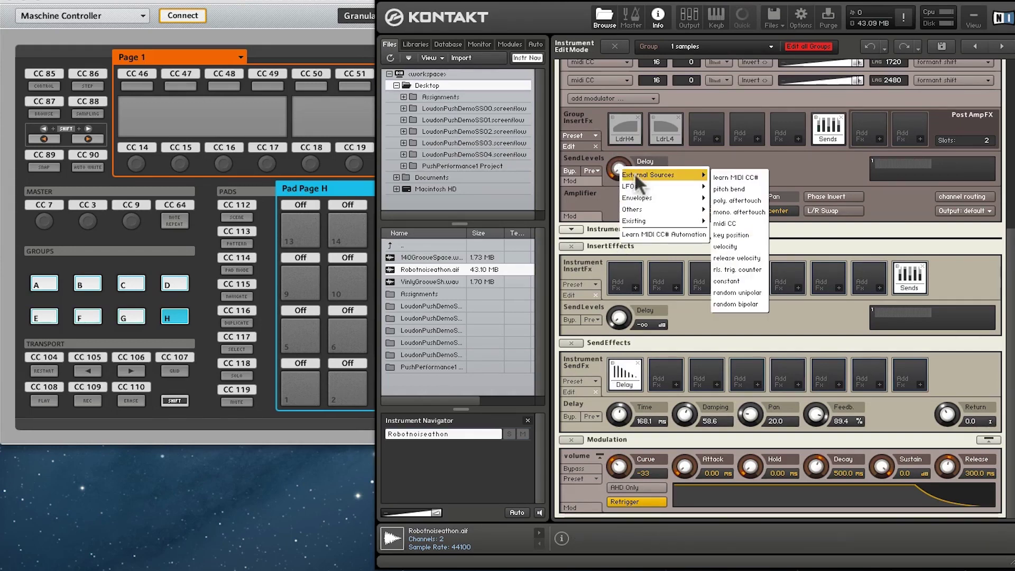
pyautogui.click(716, 173)
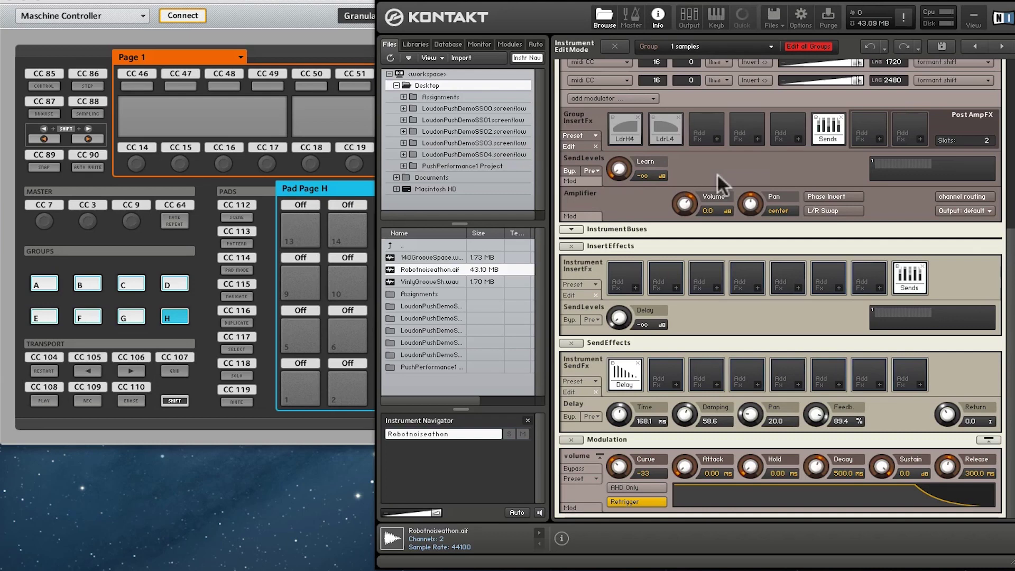